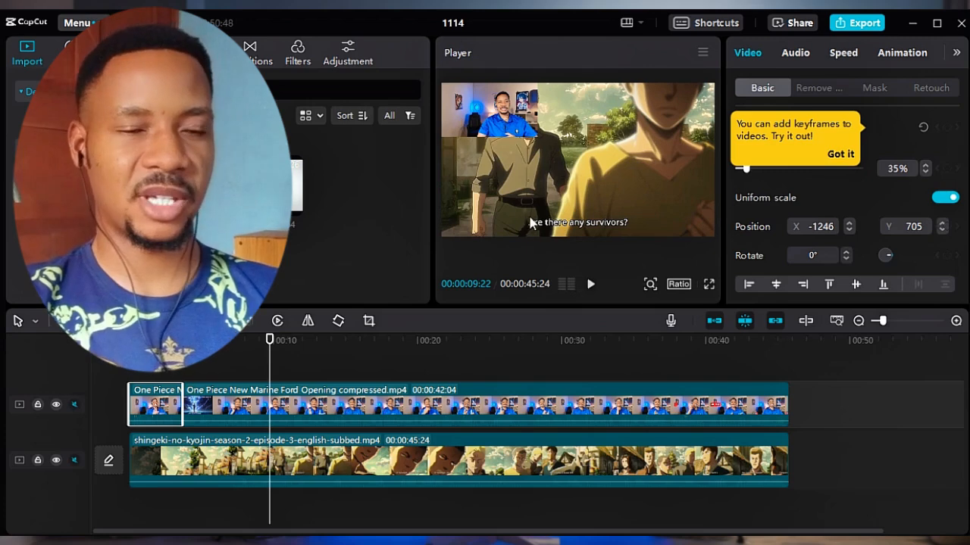
Try a Circle mask on the first short One Piece overlay clip and reset its mask to None.
click(236, 403)
click(150, 342)
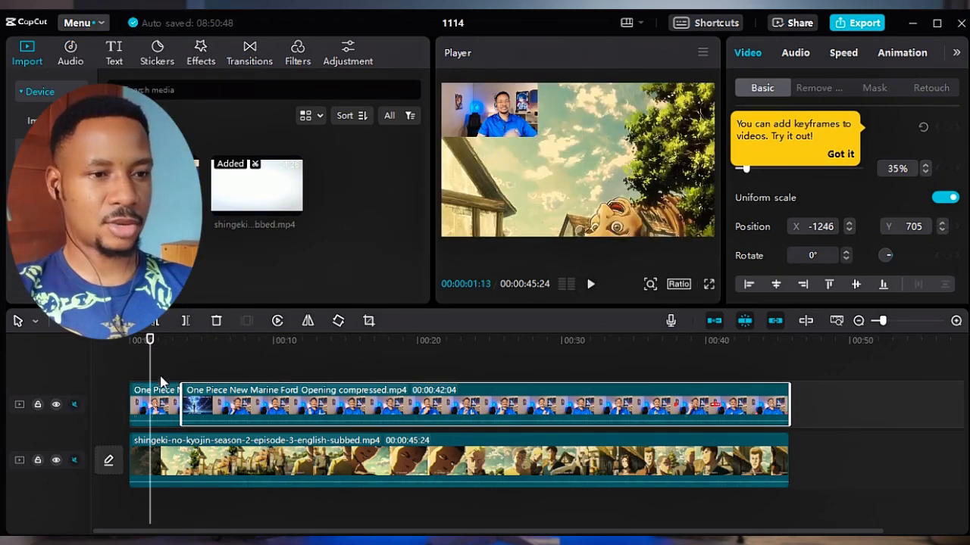
click(174, 411)
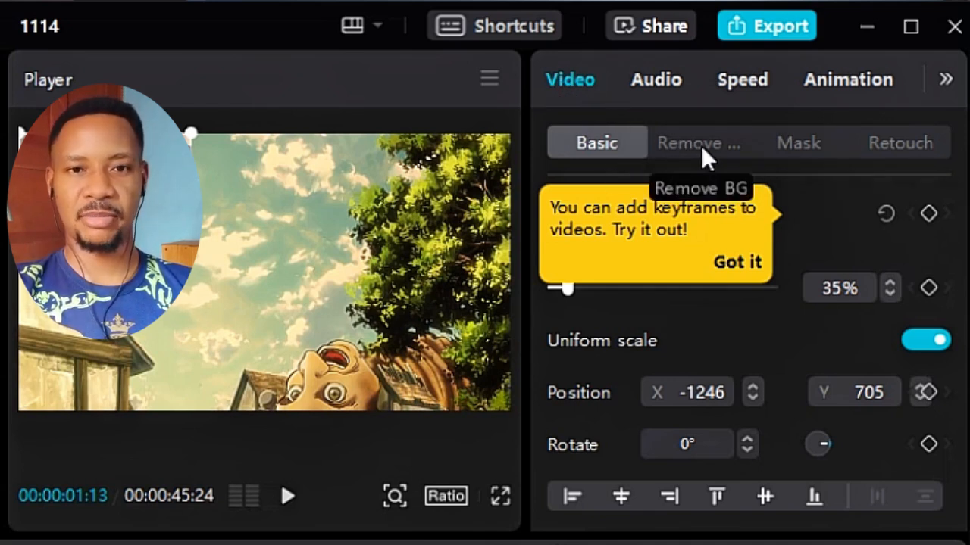
click(802, 149)
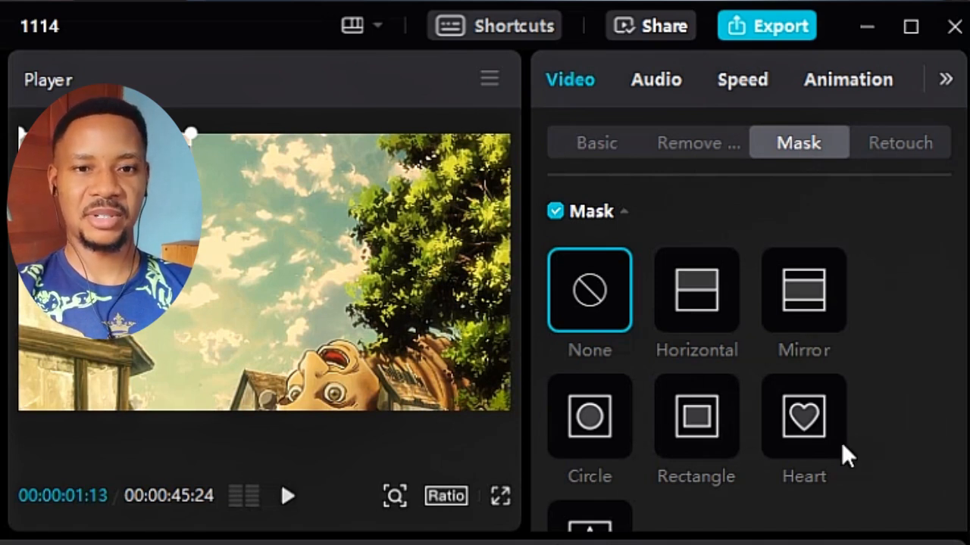
drag(960, 377, 948, 411)
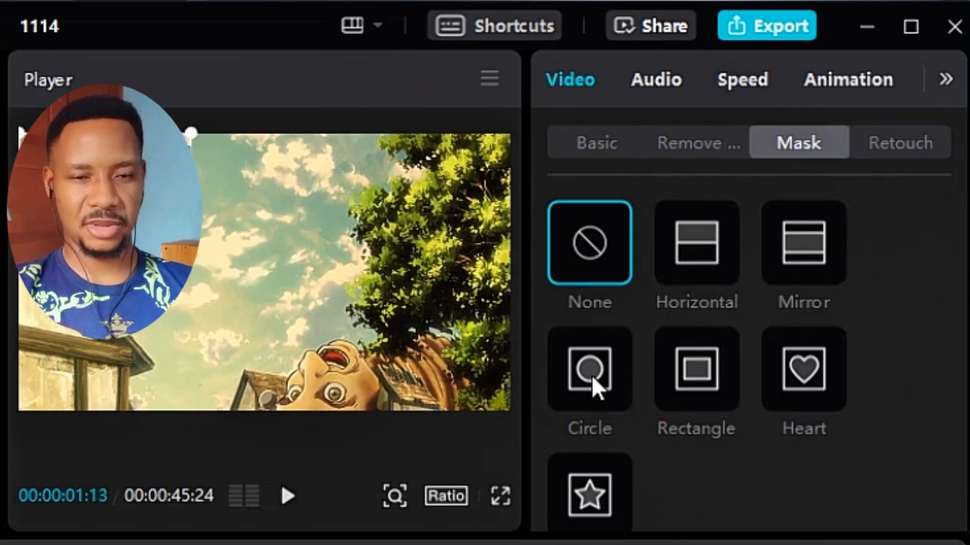
click(593, 379)
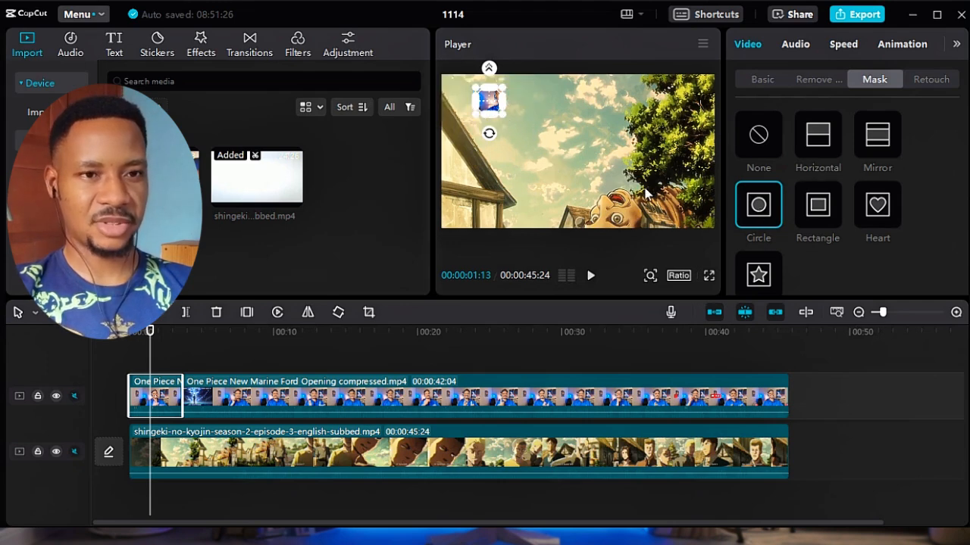
click(759, 135)
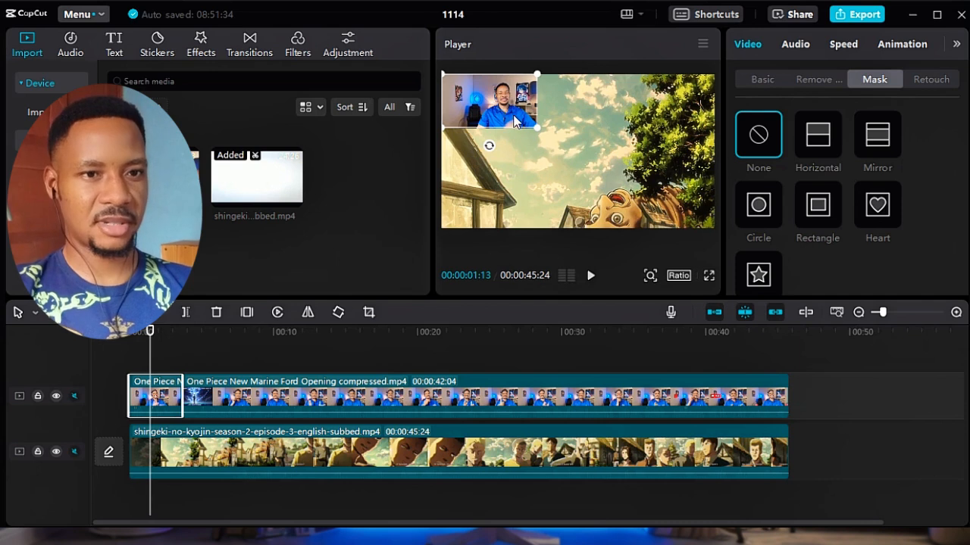
Move the short overlay clip out of the frame's corner and enlarge it to about 63% scale at about X -335, Y 284.
drag(509, 113, 553, 142)
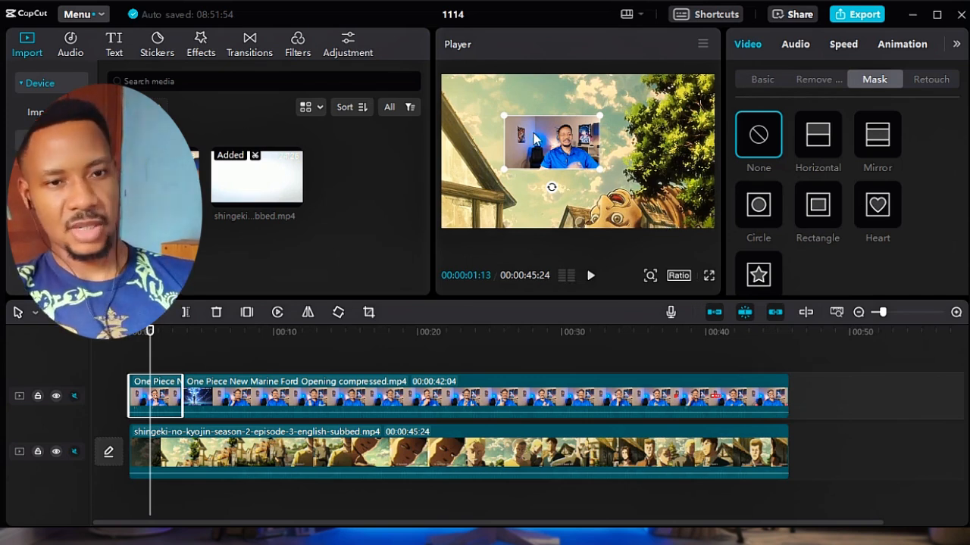
drag(601, 170, 633, 184)
mouse_move(567, 150)
mouse_down()
mouse_move(618, 156)
mouse_move(574, 141)
mouse_move(560, 121)
mouse_move(555, 136)
mouse_move(567, 139)
mouse_up()
drag(622, 169, 626, 171)
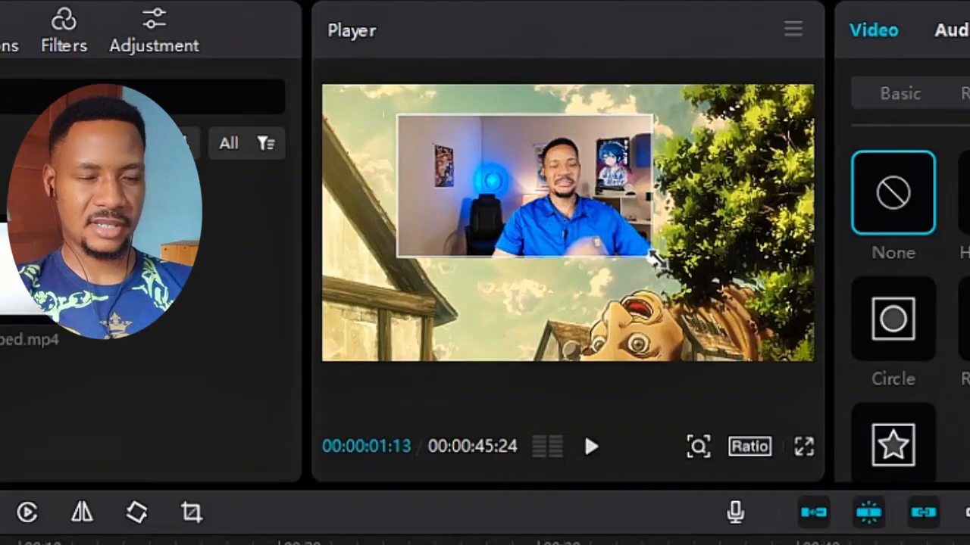
drag(653, 258, 662, 263)
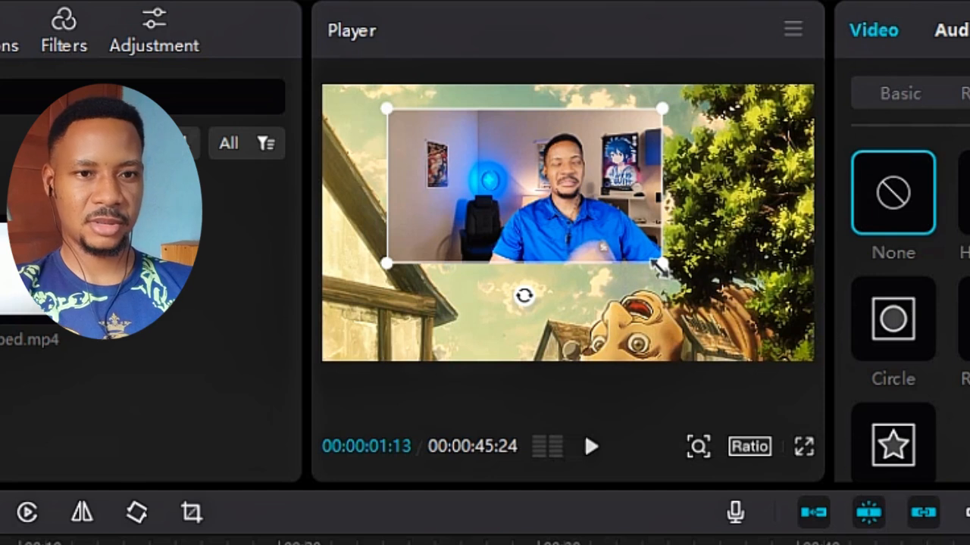
drag(661, 266, 680, 273)
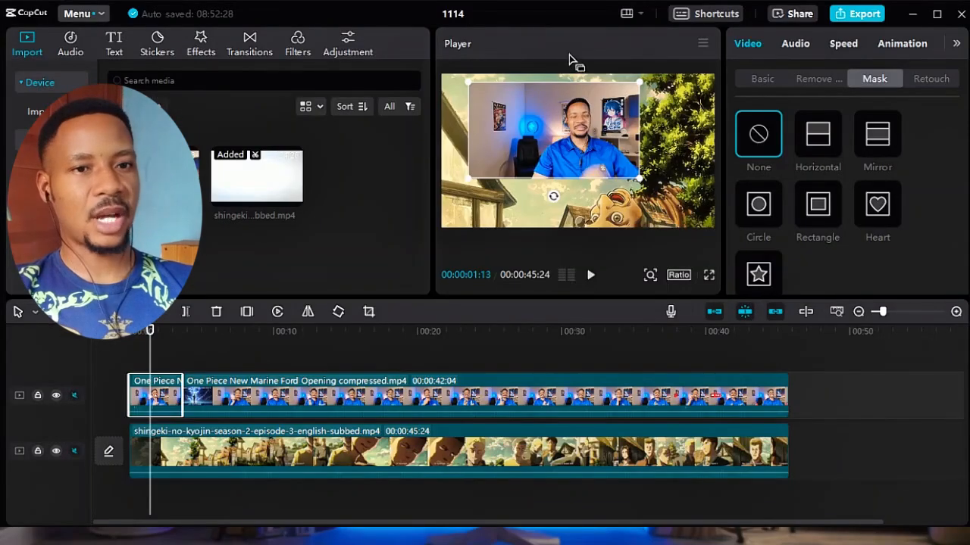
click(760, 79)
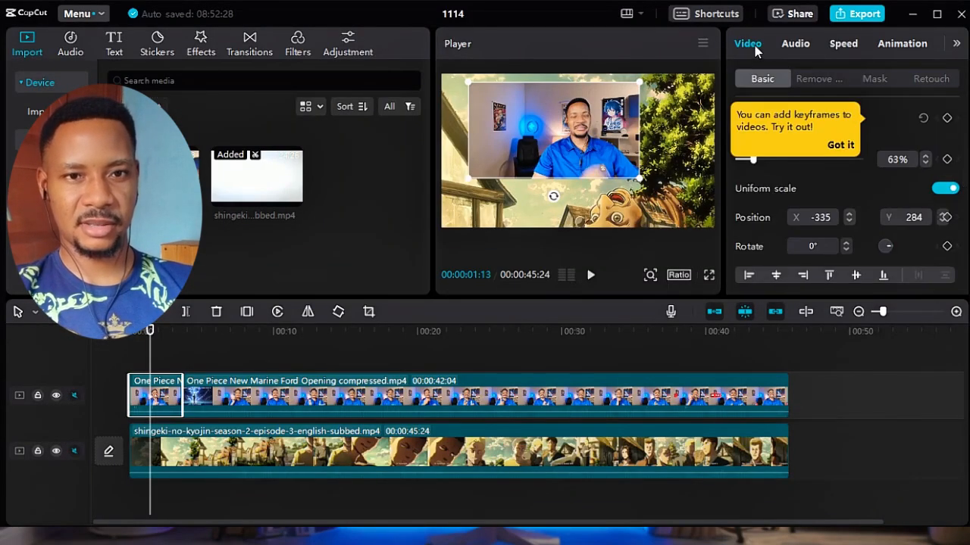
Apply a Circle mask to the overlay clip and centre it over the speaker's face at about X 178.
click(875, 82)
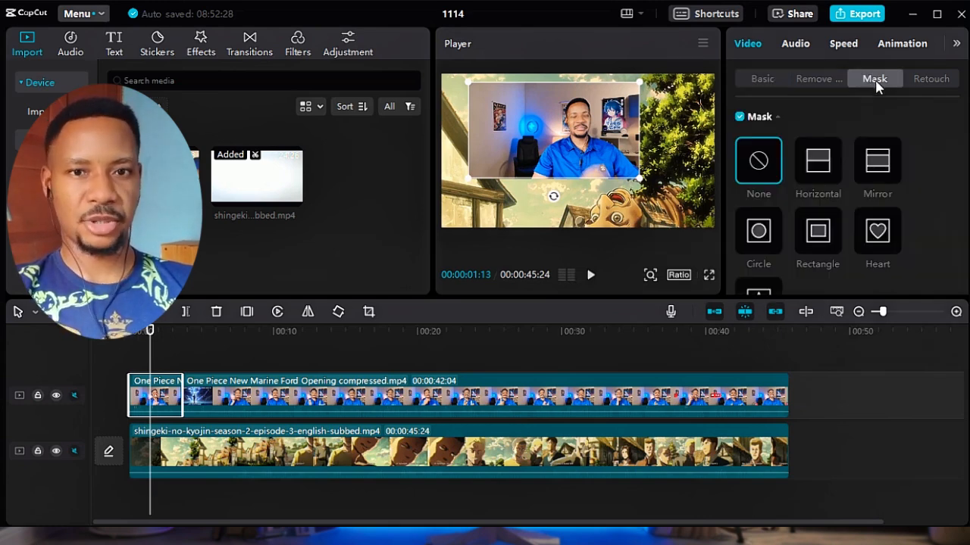
click(756, 241)
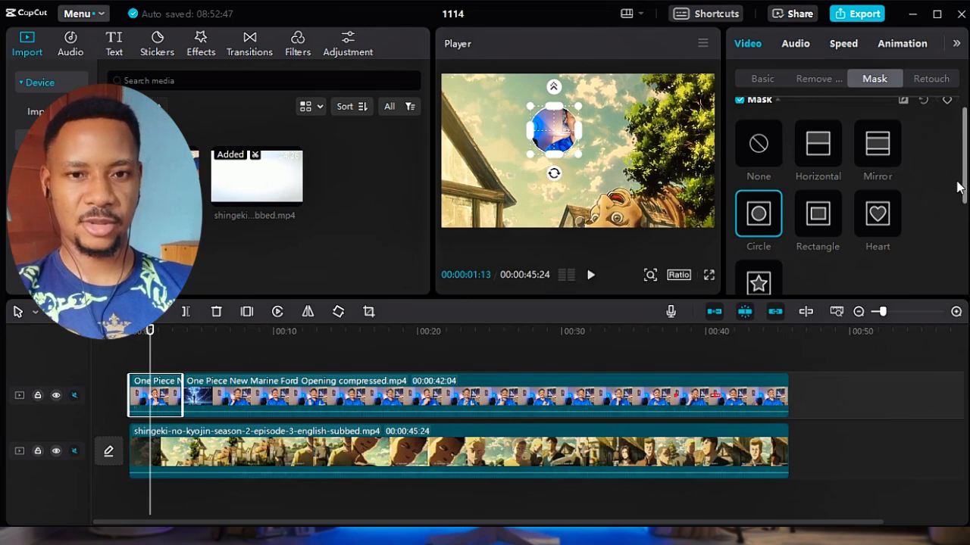
drag(964, 193, 964, 291)
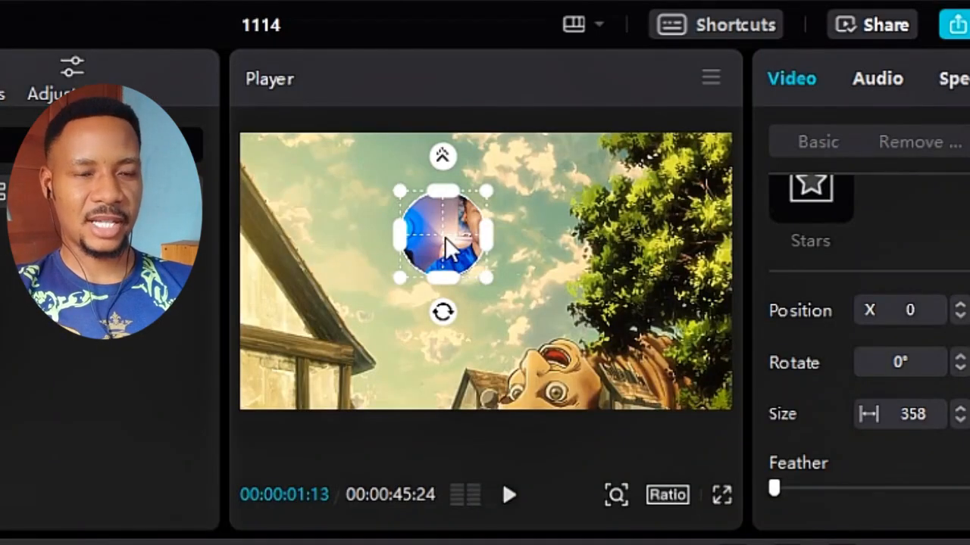
drag(447, 244, 490, 226)
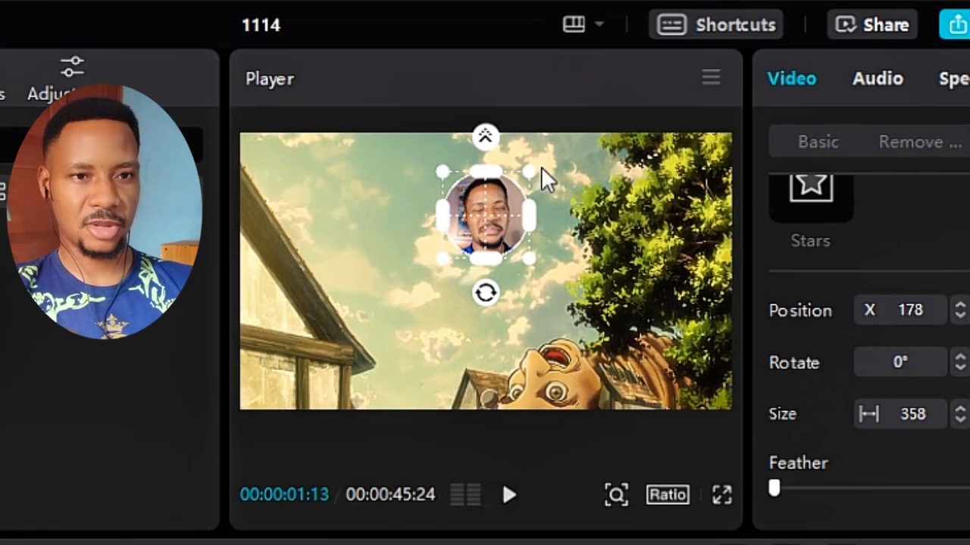
Enlarge the circle mask to about 495 wide and stretch it vertically into an oval framing the speaker's head and shoulders.
drag(528, 260, 546, 275)
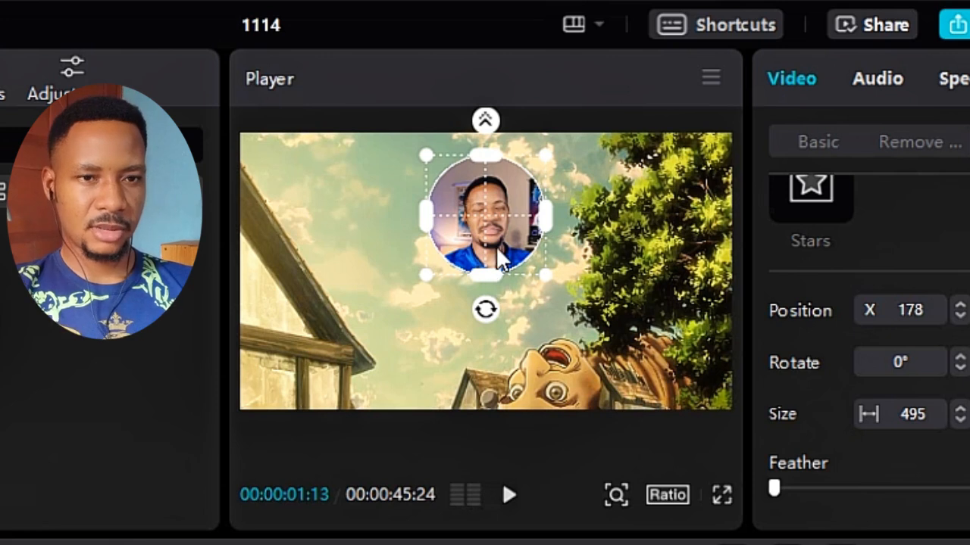
drag(491, 283, 492, 291)
mouse_move(493, 232)
mouse_down()
mouse_move(494, 251)
mouse_move(495, 240)
mouse_up()
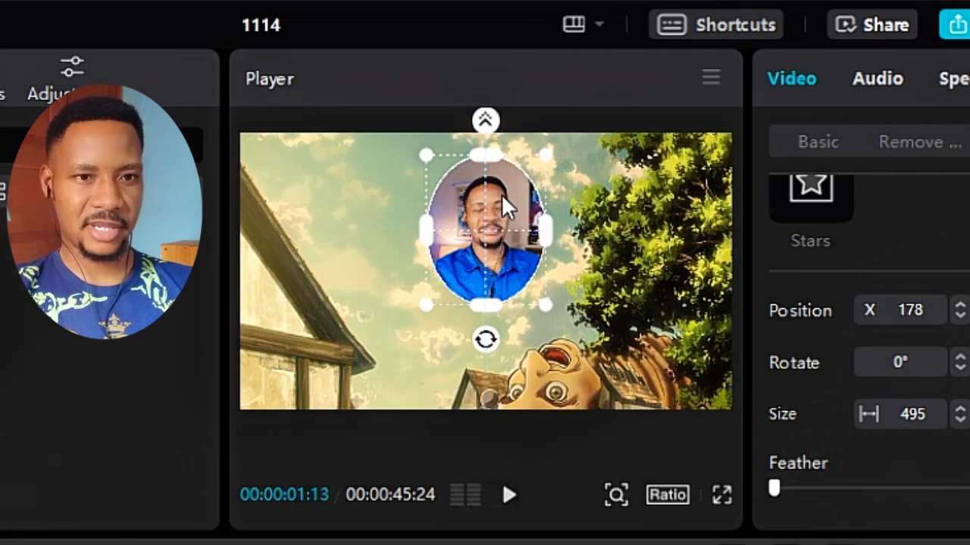
drag(487, 161, 487, 169)
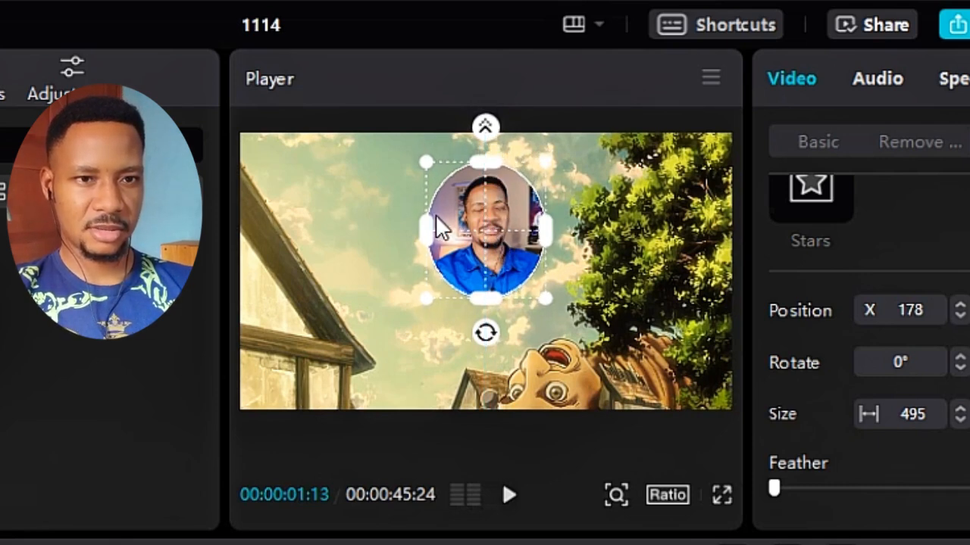
drag(430, 224, 433, 225)
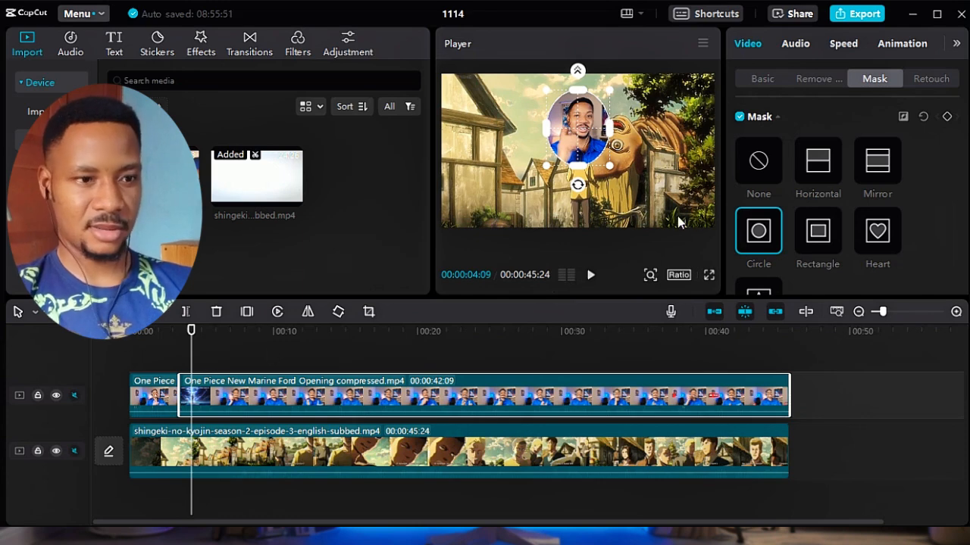
Move the long masked overlay clip into the frame's upper-left corner and scale it to about 76%, at about X -1702, Y 397.
click(328, 332)
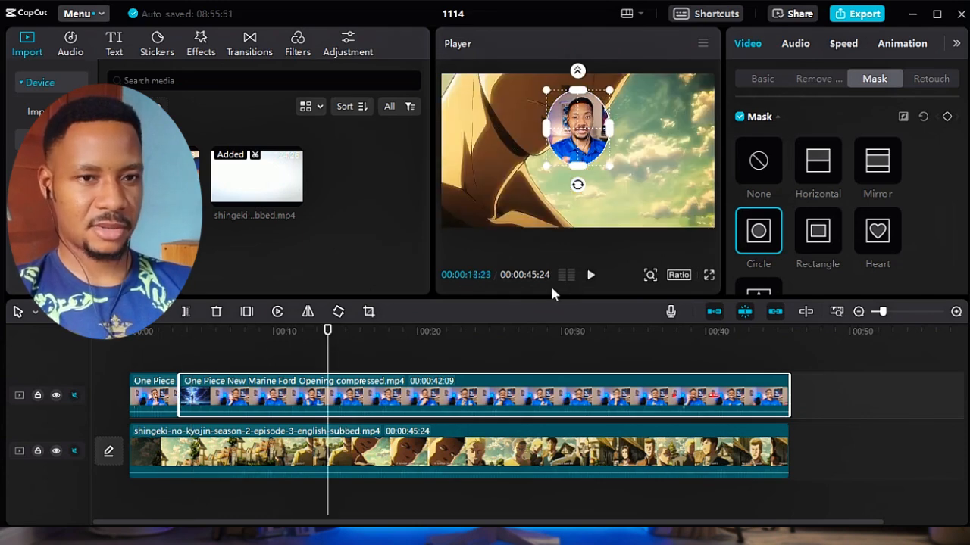
click(761, 79)
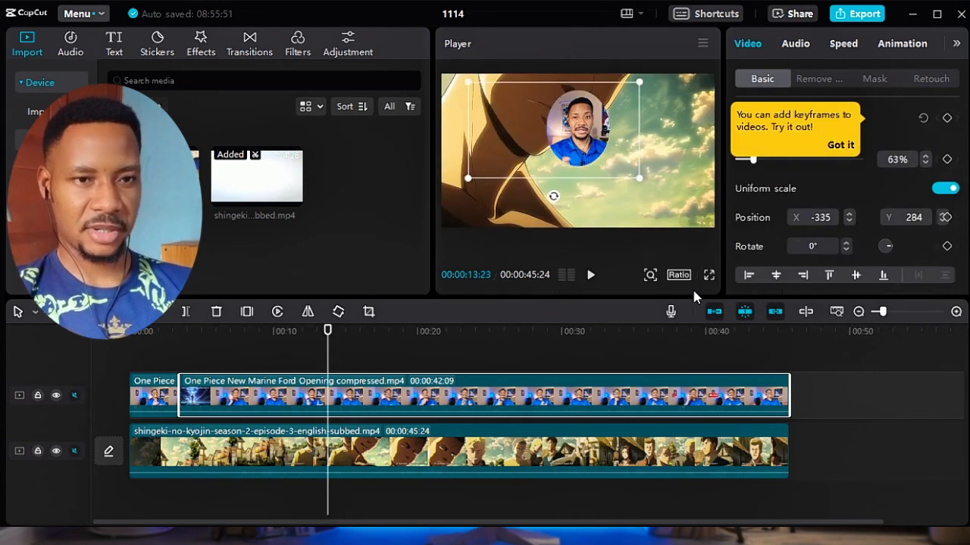
drag(574, 140, 512, 131)
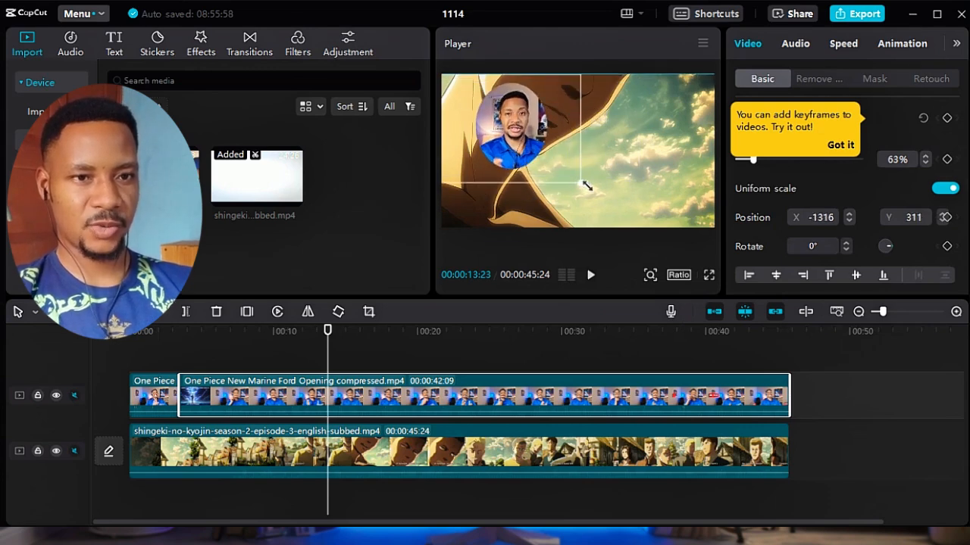
drag(601, 195, 477, 127)
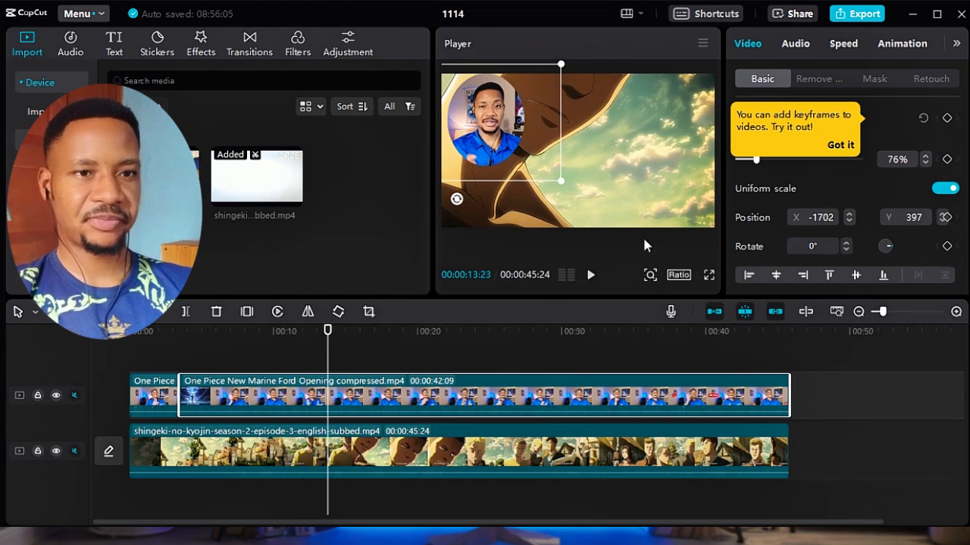
Preview the masked overlay over the background video from about the 21-second mark.
click(435, 331)
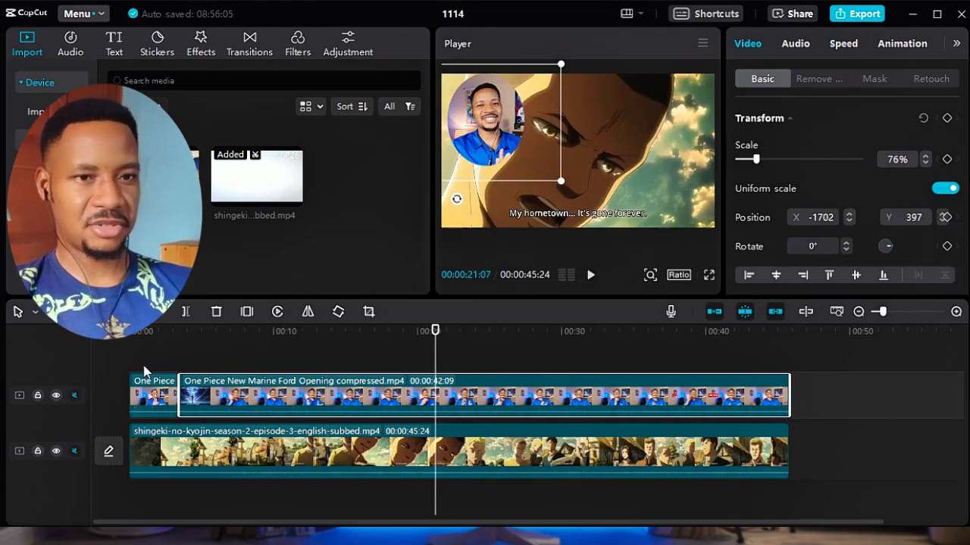
key(space)
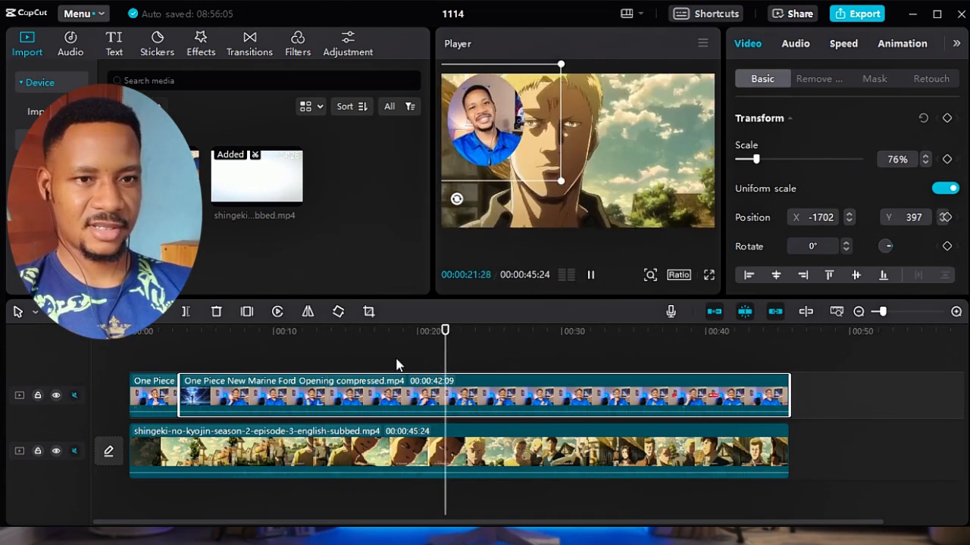
key(space)
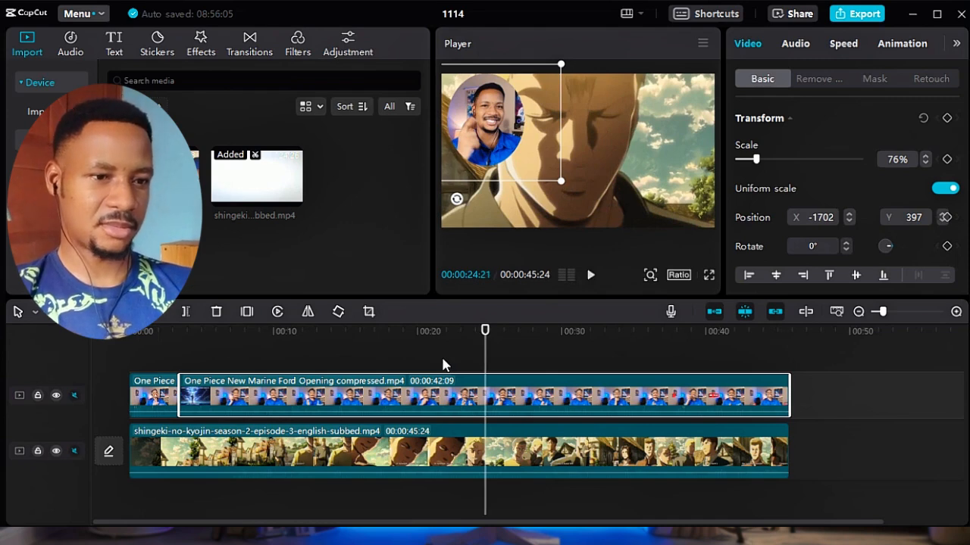
Open the audio settings of the background shingeki-no-kyojin clip and unmute its track.
click(455, 450)
click(795, 43)
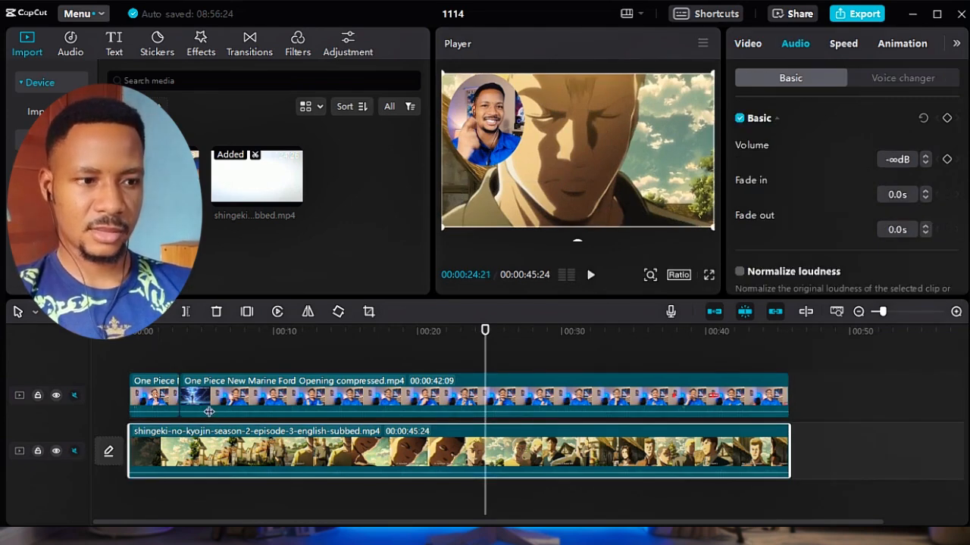
click(74, 451)
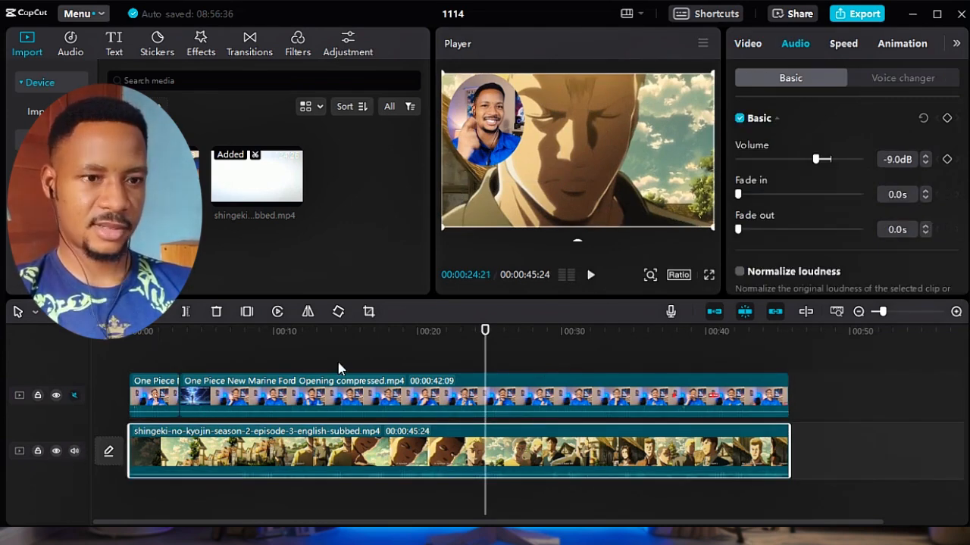
Preview the long overlay clip from about 17 seconds, unmute its track and play the result with sound.
click(340, 393)
click(373, 332)
key(space)
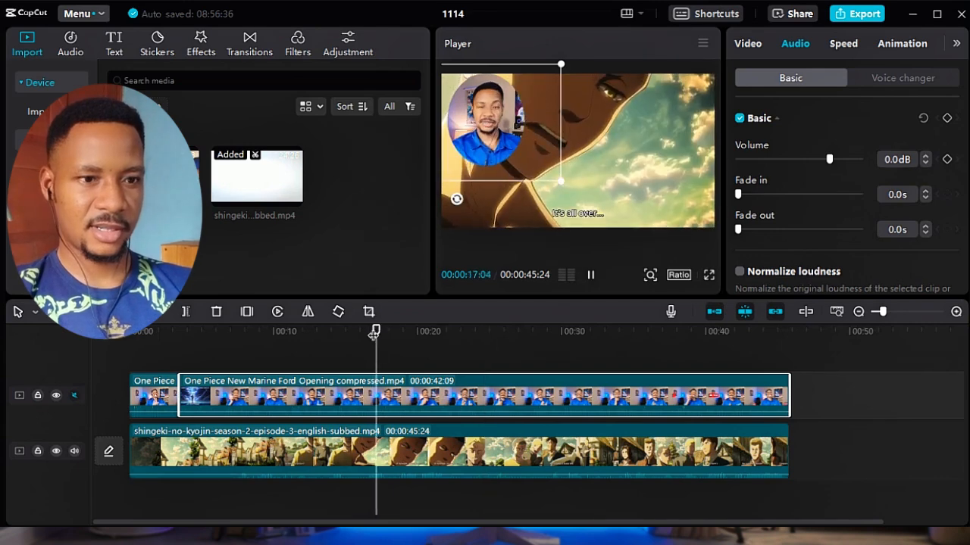
key(space)
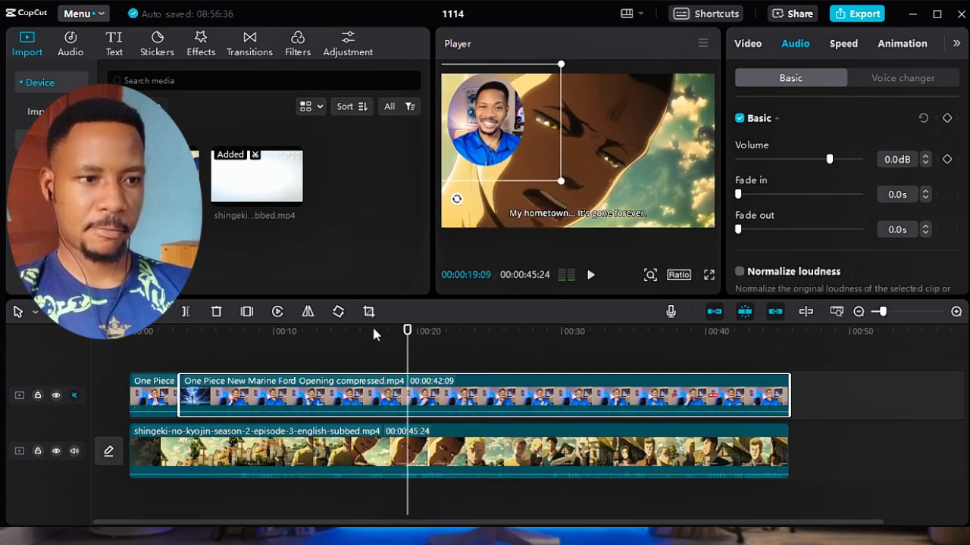
click(74, 395)
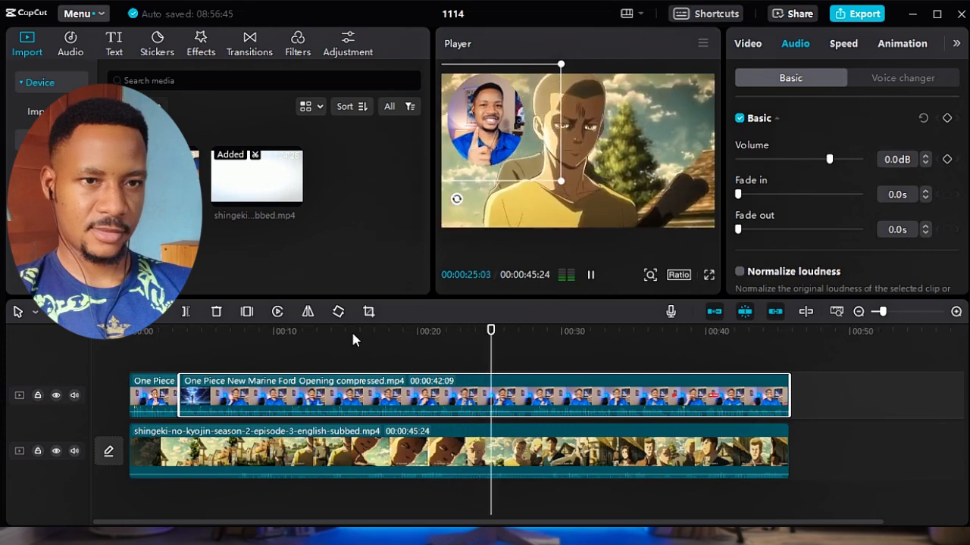
key(space)
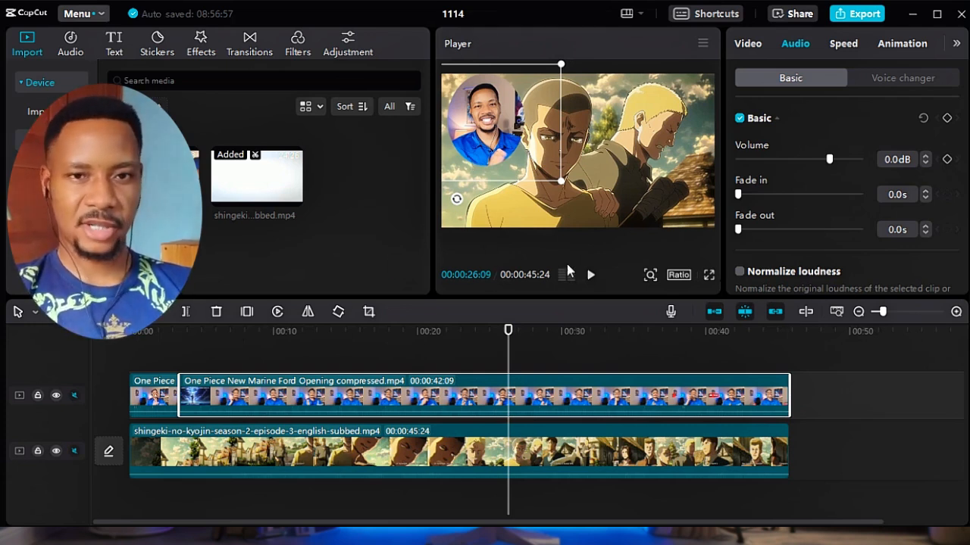
Switch the long overlay clip's mask from Circle to Rectangle, then reposition and enlarge it to frame the speaker's head and upper body.
click(744, 43)
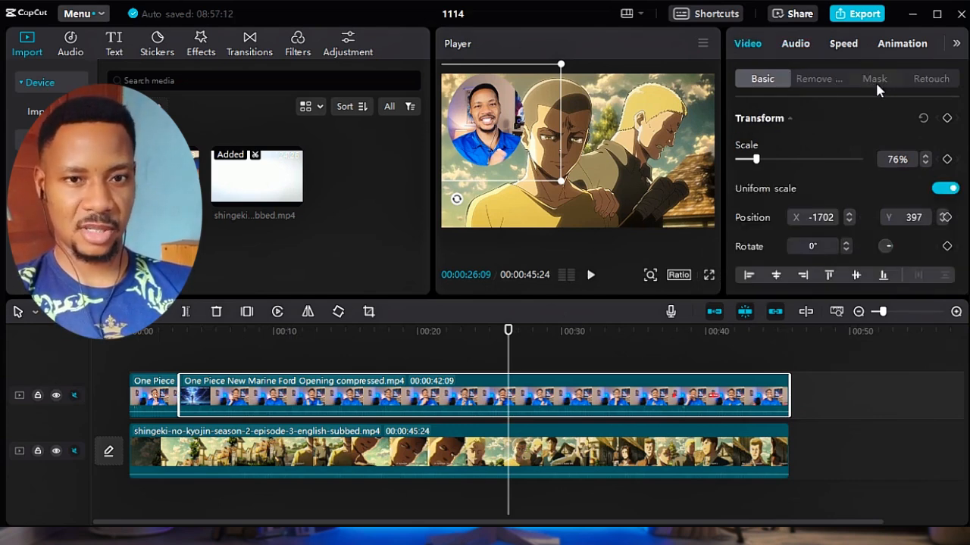
click(875, 80)
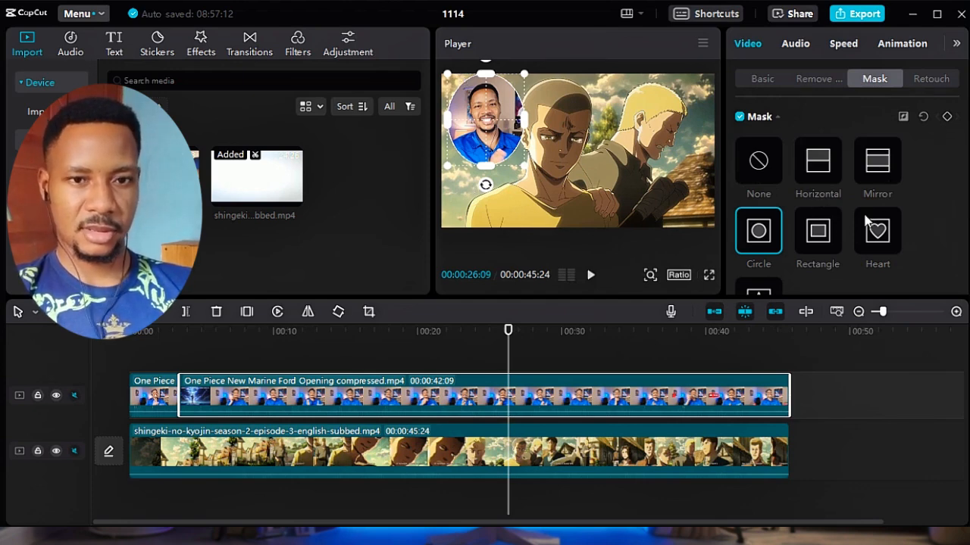
click(815, 241)
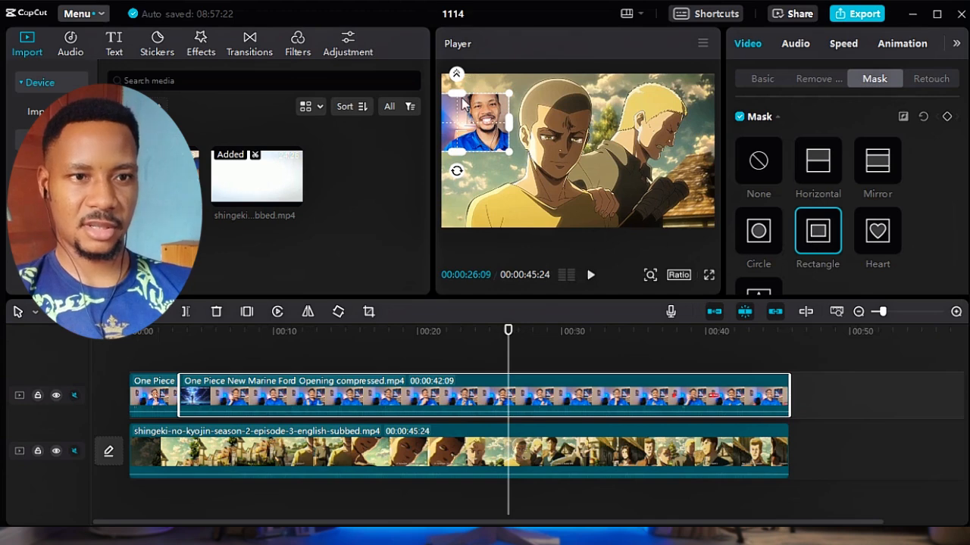
drag(471, 121, 497, 161)
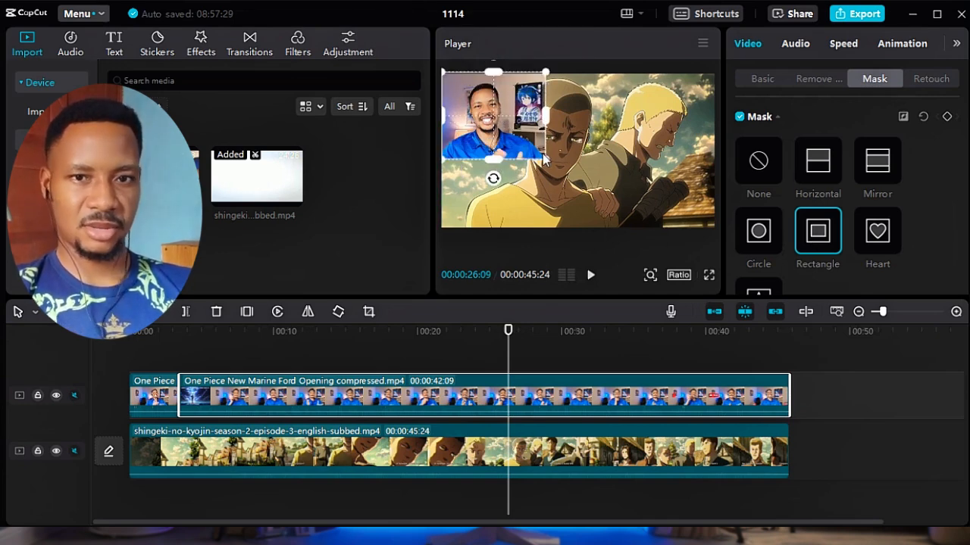
Undo the rectangle mask changes on the long overlay clip, going back to its circle mask.
drag(963, 159, 967, 247)
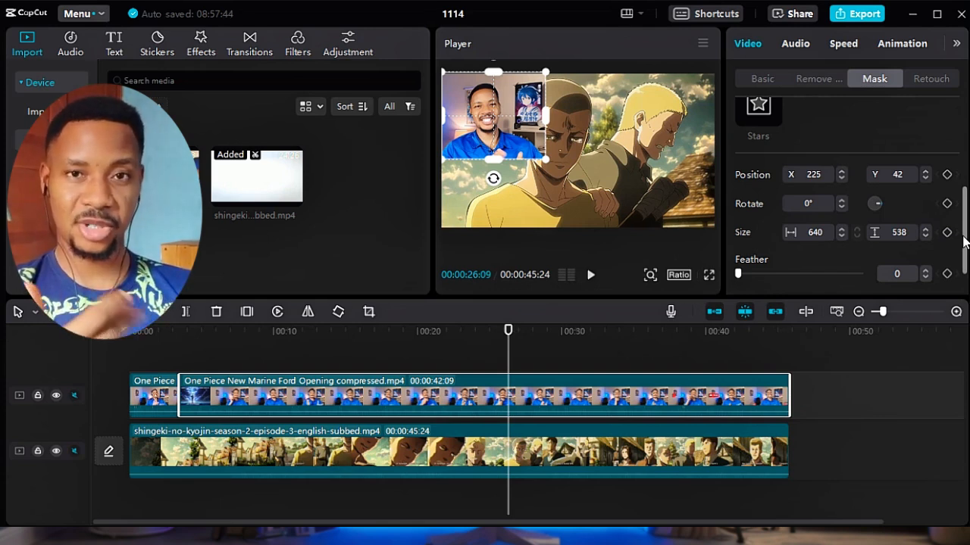
key(ctrl+z)
key(ctrl+z)
key(ctrl+z)
key(ctrl+z)
key(ctrl+z)
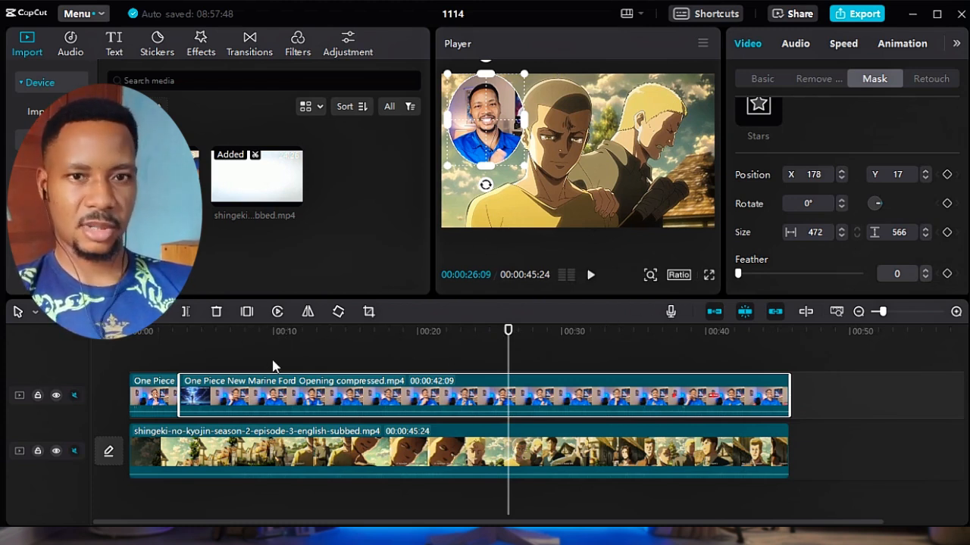
Move the circular overlay to the frame's lower-right corner at X 990, Y -602, and split the long overlay clip at 00:00:05:28.
click(772, 79)
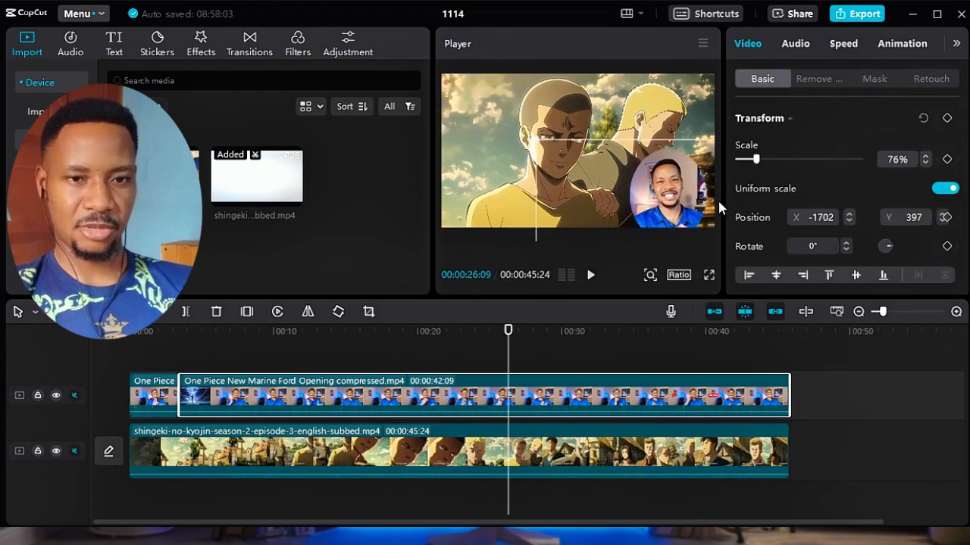
drag(724, 201, 727, 197)
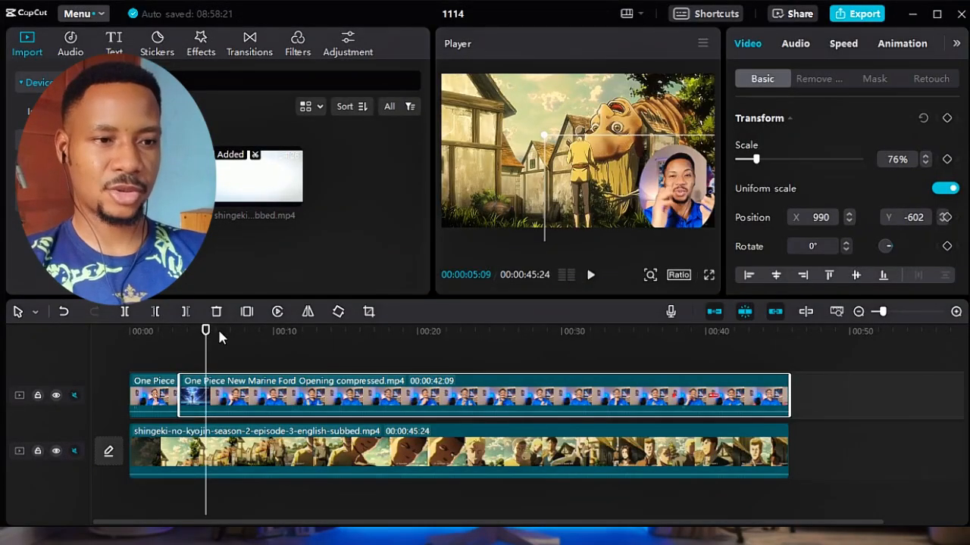
click(216, 331)
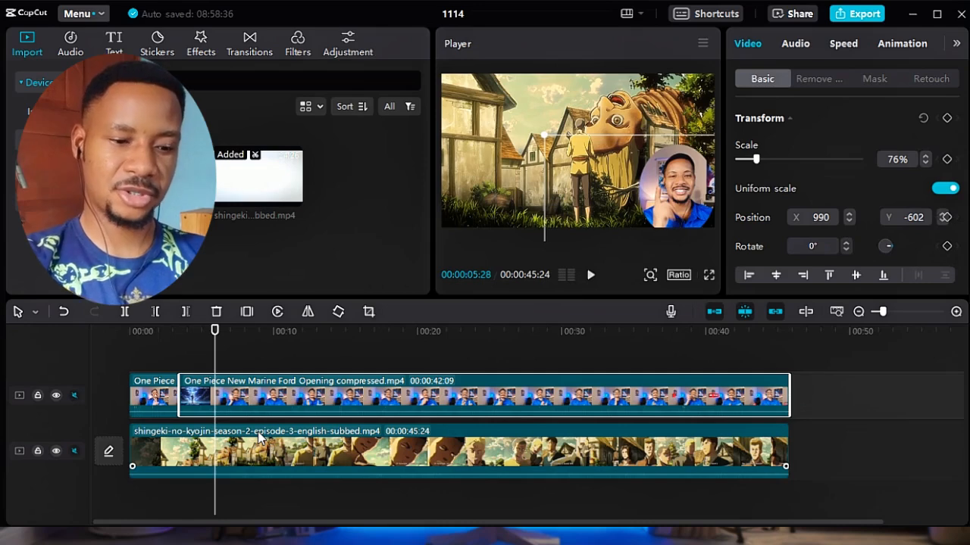
key(ctrl+b)
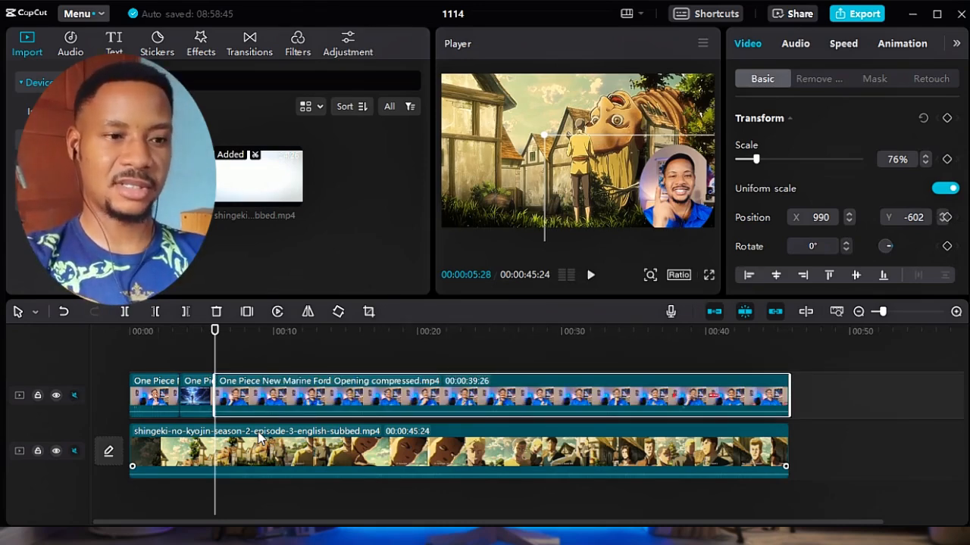
Split the remaining long overlay clip again at 00:00:07:25.
click(223, 406)
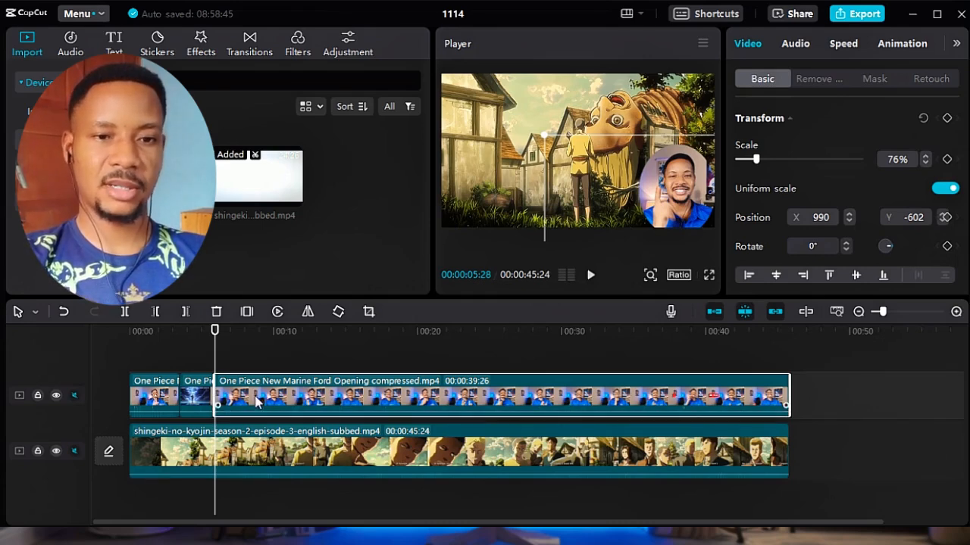
click(242, 353)
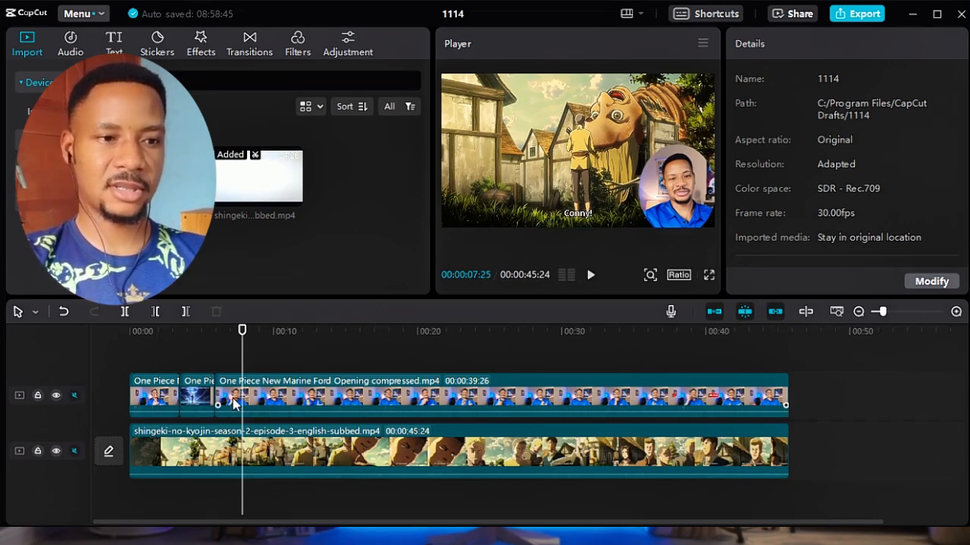
click(258, 404)
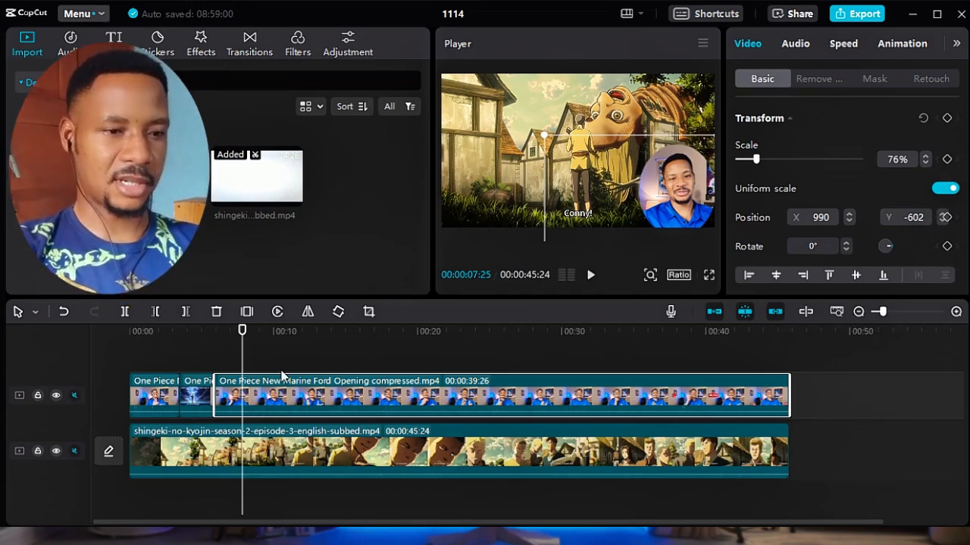
key(ctrl+b)
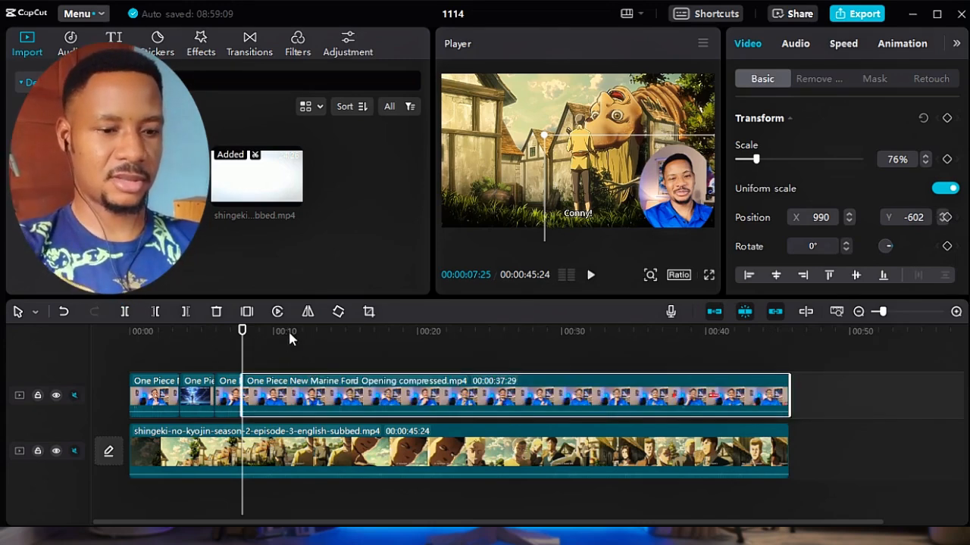
Try splitting the overlay clip at 00:00:11:02 and 00:00:13:14, and undo both splits.
click(288, 333)
key(ctrl+b)
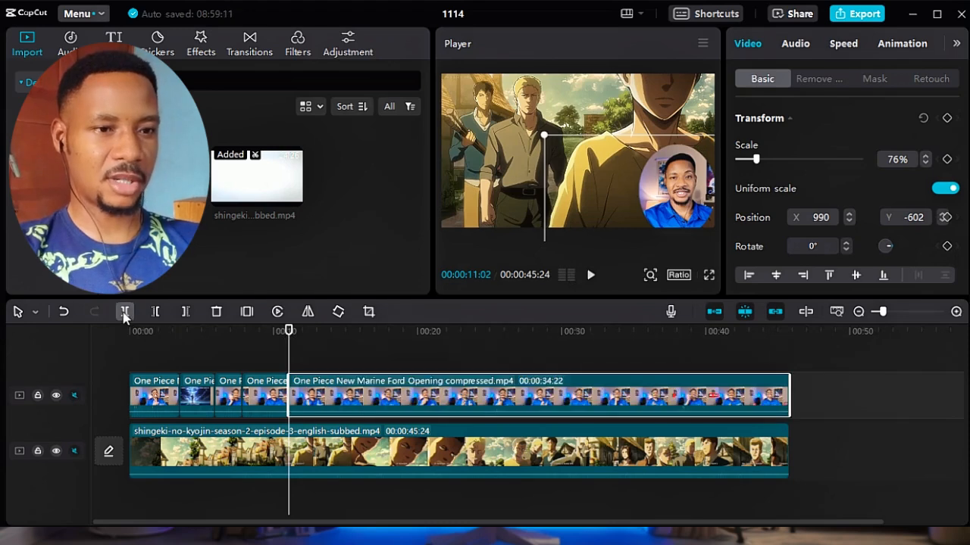
click(325, 328)
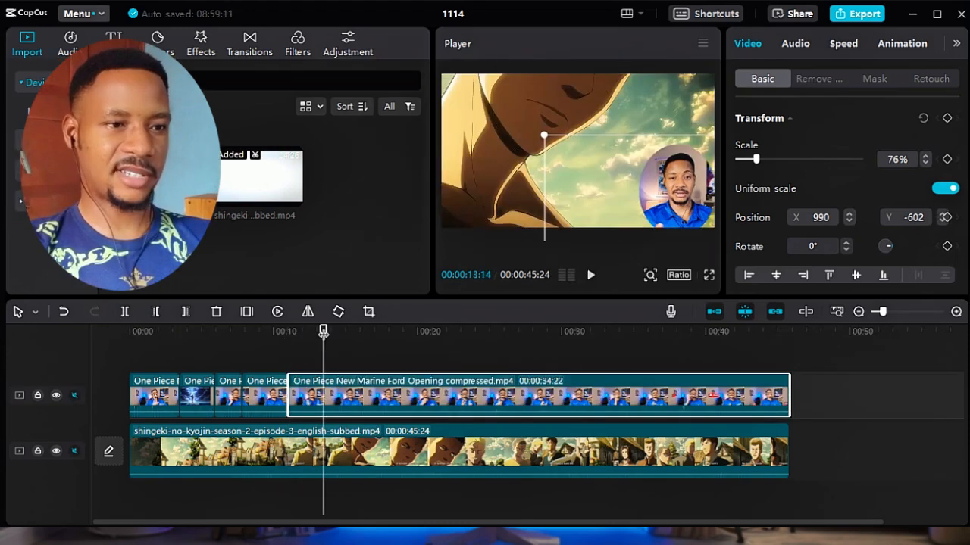
click(124, 314)
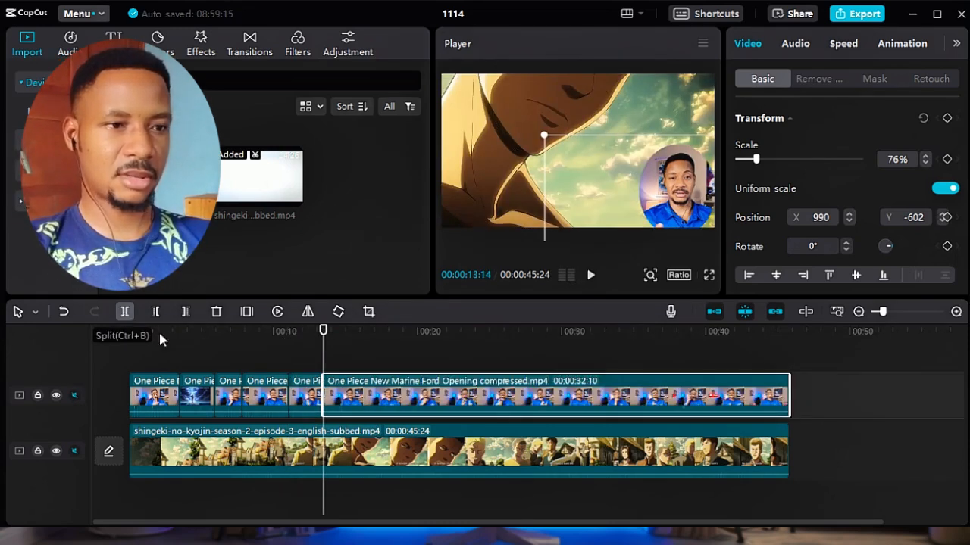
key(ctrl+z)
key(ctrl+z)
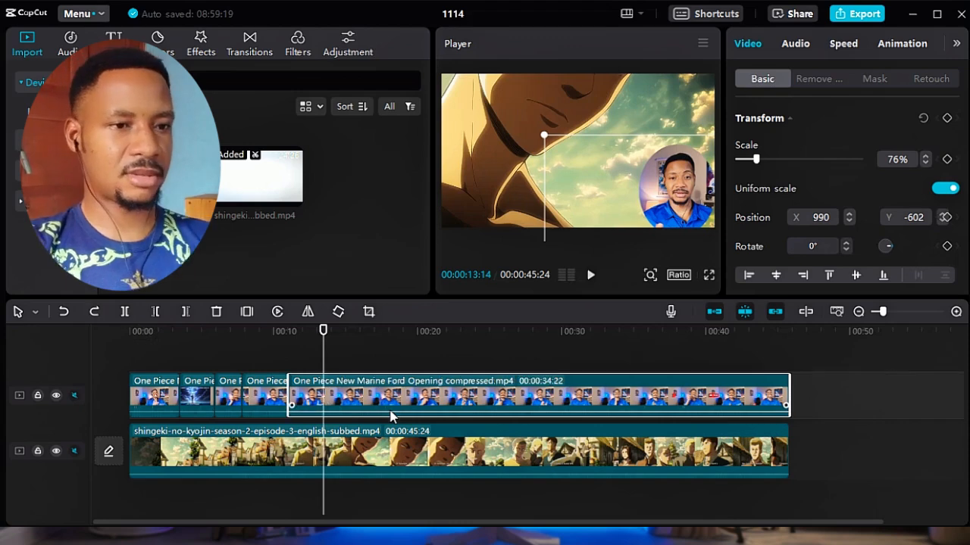
Split the long overlay clip at 00:00:09:25 and 00:00:15:06.
click(271, 328)
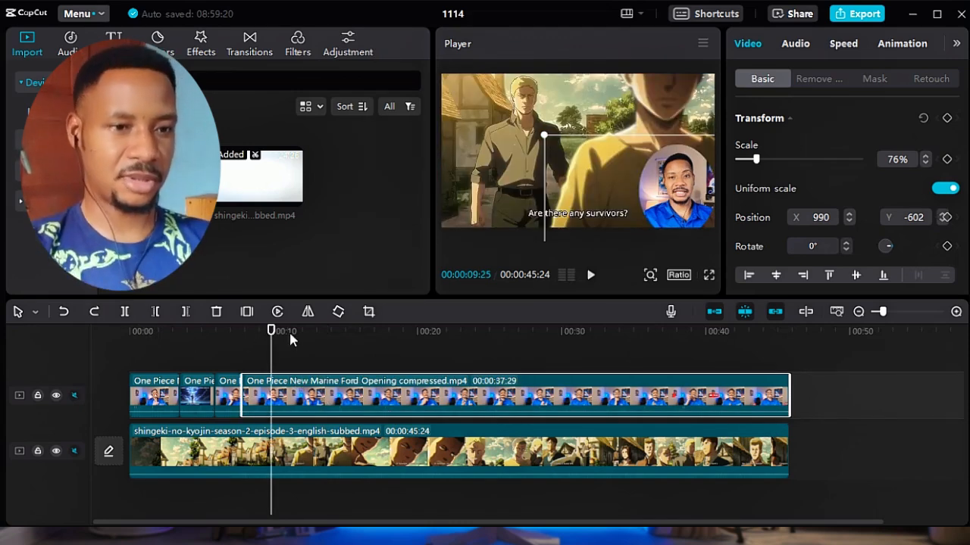
key(ctrl+b)
click(348, 335)
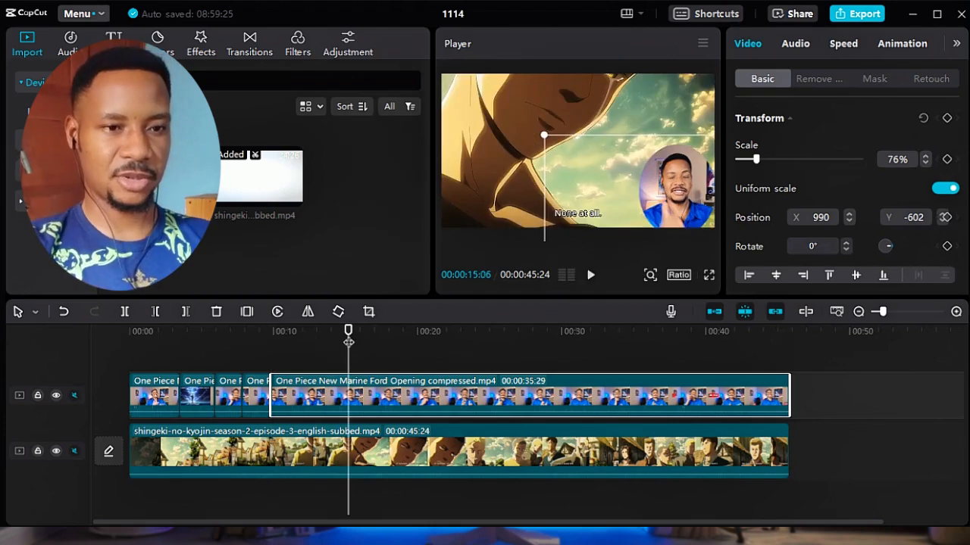
key(ctrl+b)
Select the background shingeki-no-kyojin clip together with the overlay and split both at 00:00:20:21, 00:00:26:08 and 00:00:31:04.
click(427, 333)
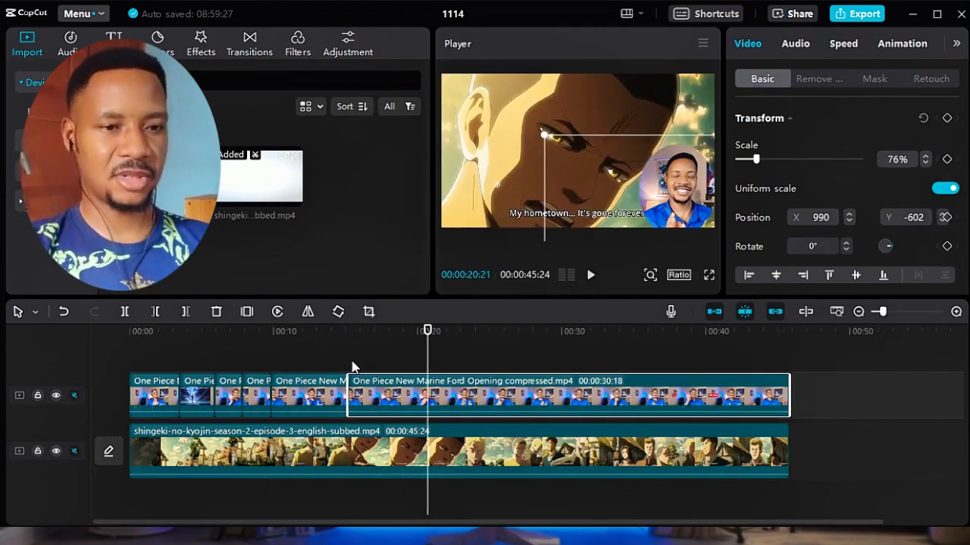
ctrl+click(407, 455)
key(ctrl+b)
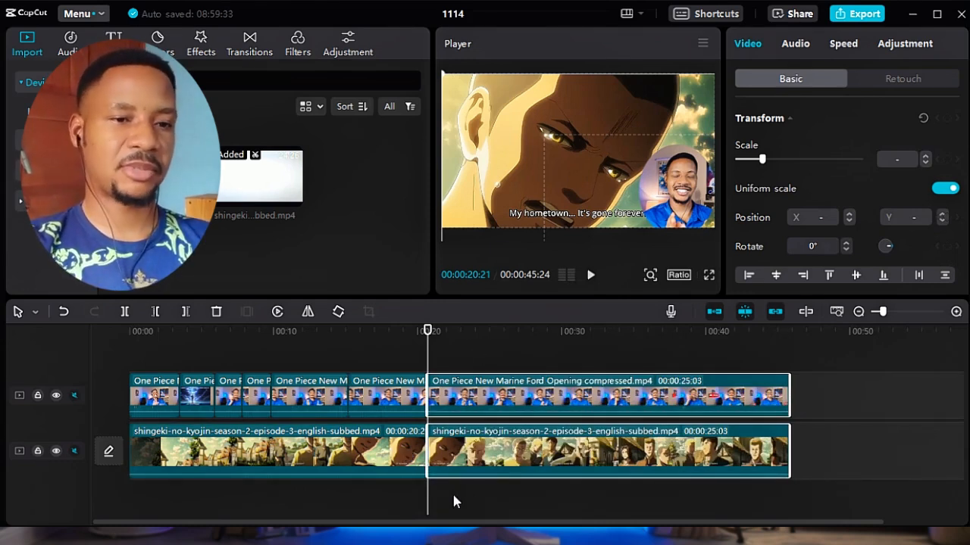
click(507, 333)
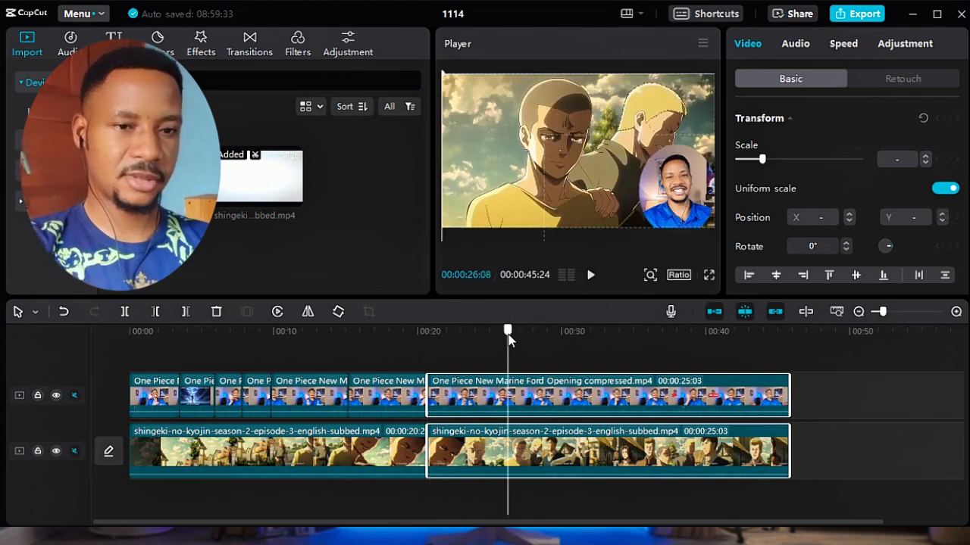
key(ctrl+b)
click(577, 331)
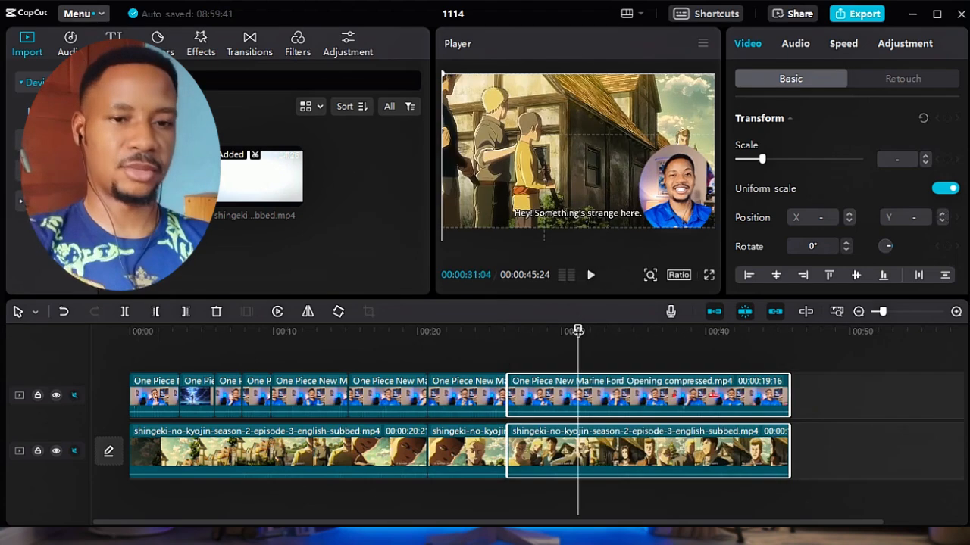
key(ctrl+b)
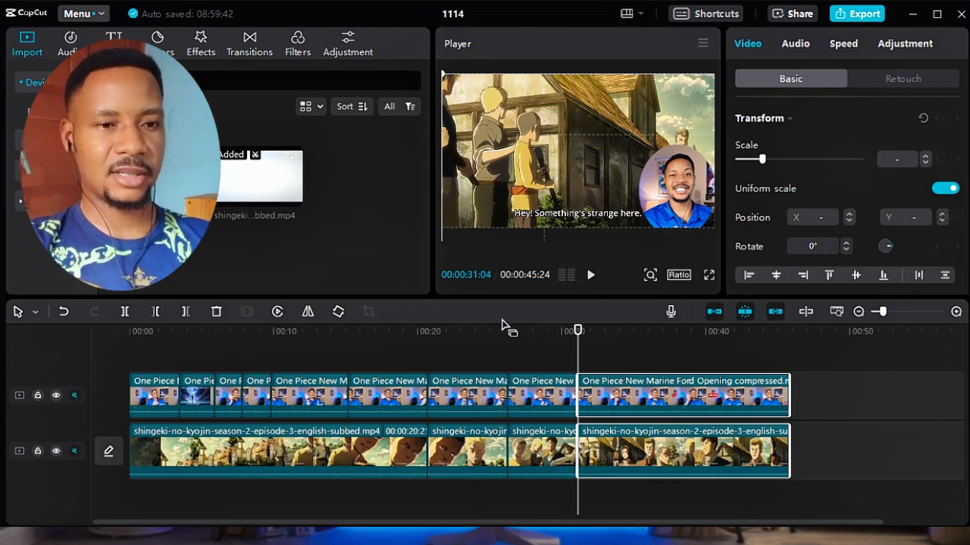
Undo all splits on both clips beyond the overlay cut at 00:00:05:28.
click(459, 333)
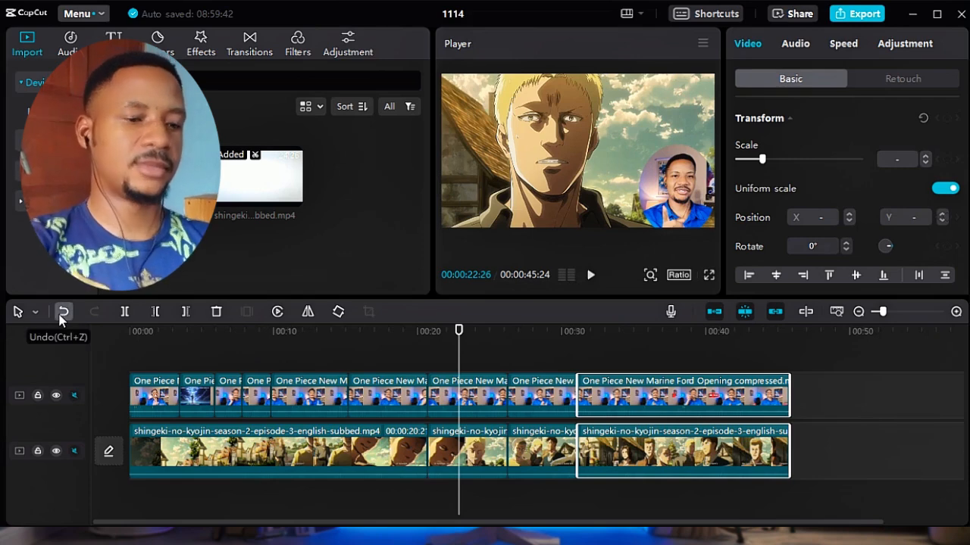
key(ctrl+z)
key(ctrl+z)
key(ctrl+z)
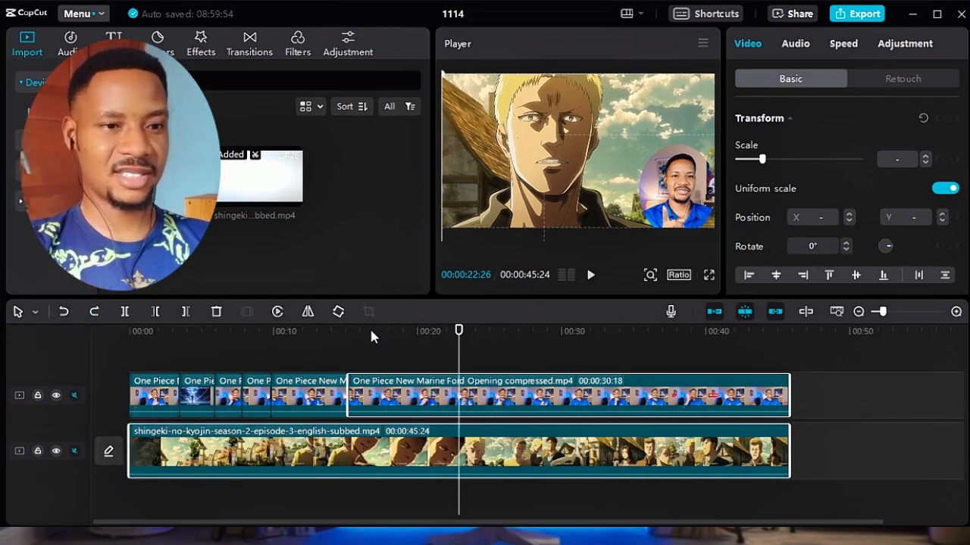
click(388, 327)
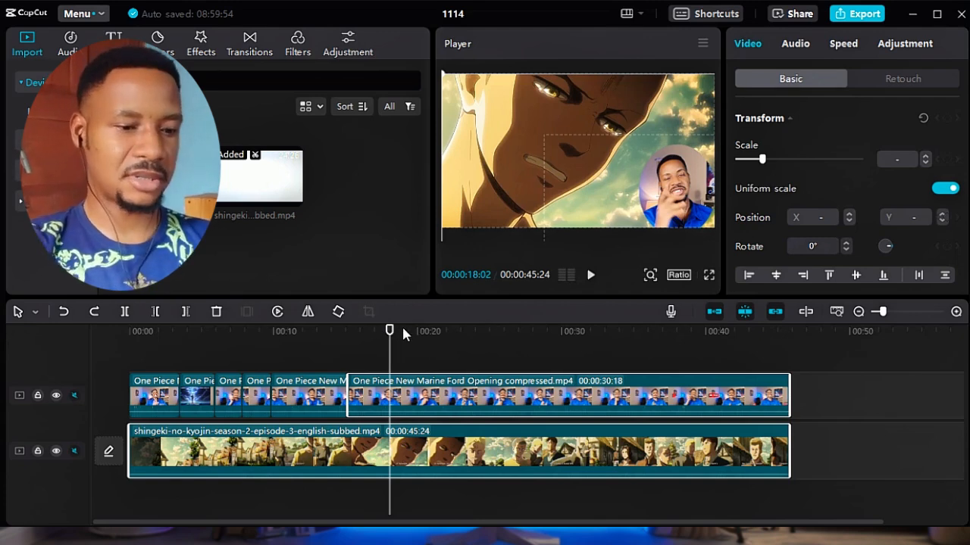
click(401, 331)
key(ctrl+z)
key(ctrl+z)
key(ctrl+z)
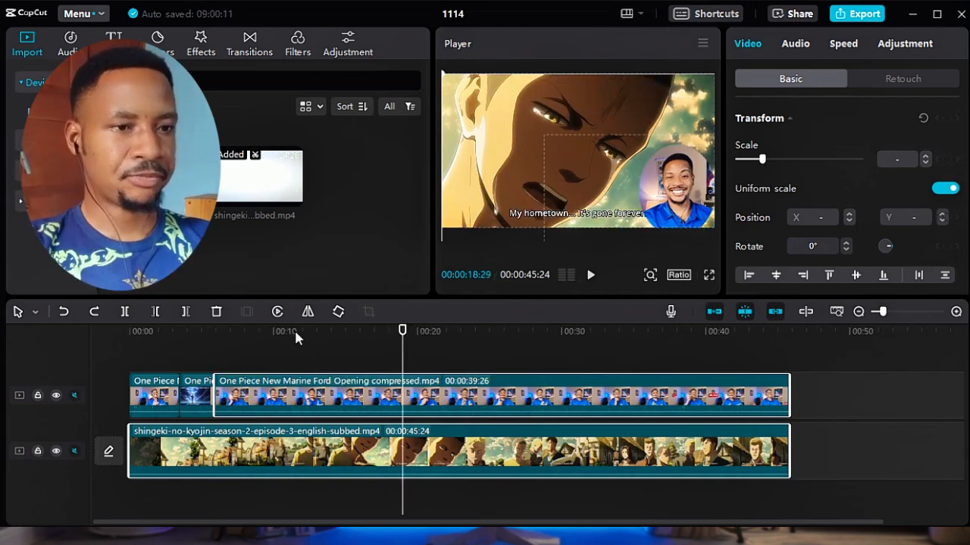
Select only the long overlay clip and unmute the overlay track.
click(237, 331)
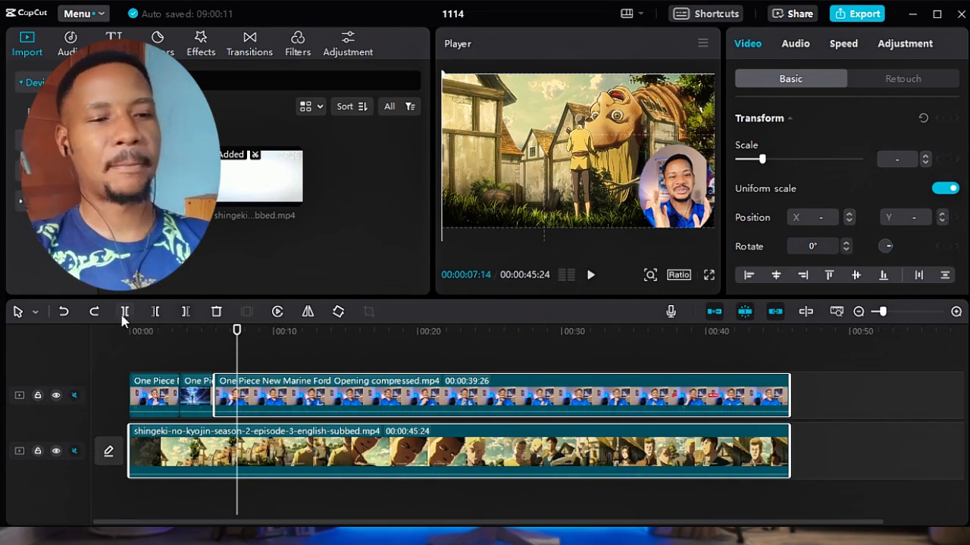
click(168, 399)
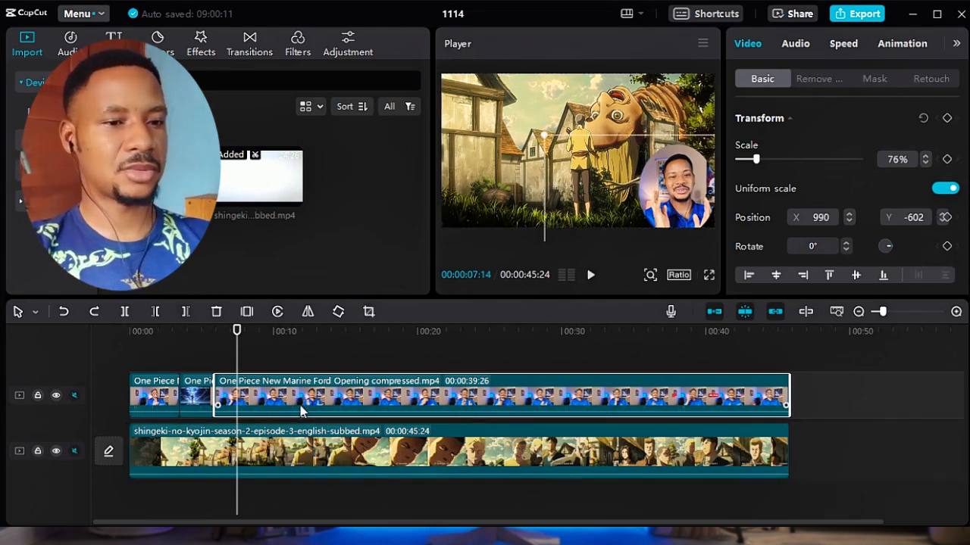
click(74, 395)
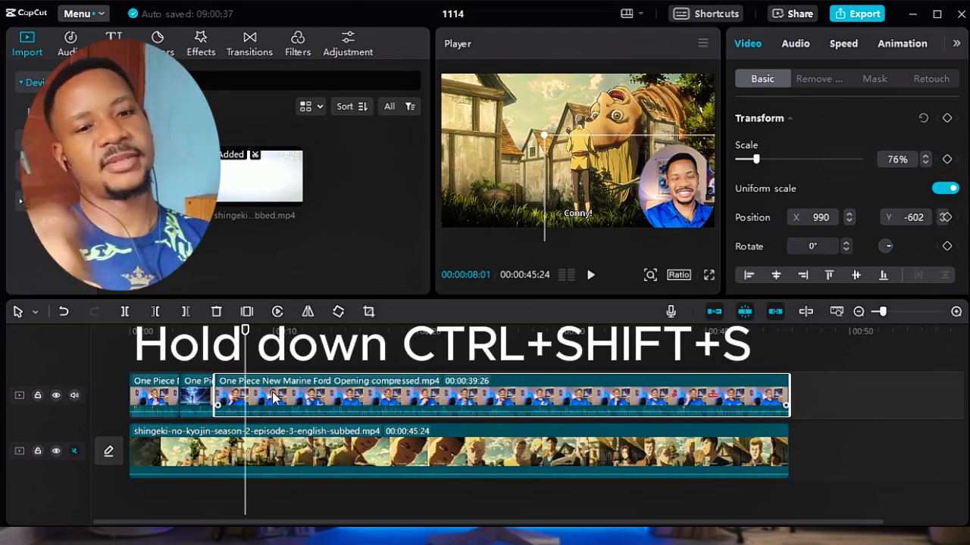
Extract the long overlay clip's audio onto a separate track, and recover the audio in the video clip.
key(ctrl+shift+s)
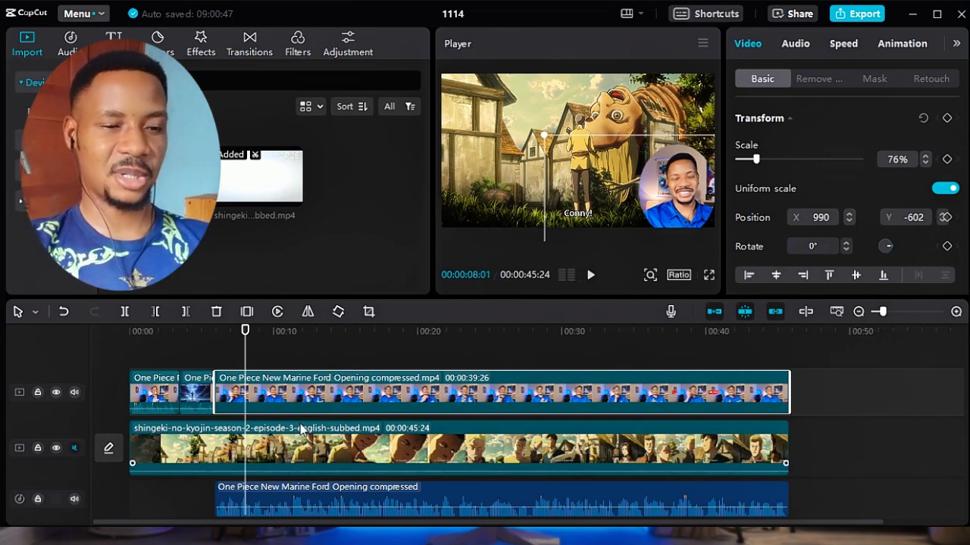
right_click(329, 390)
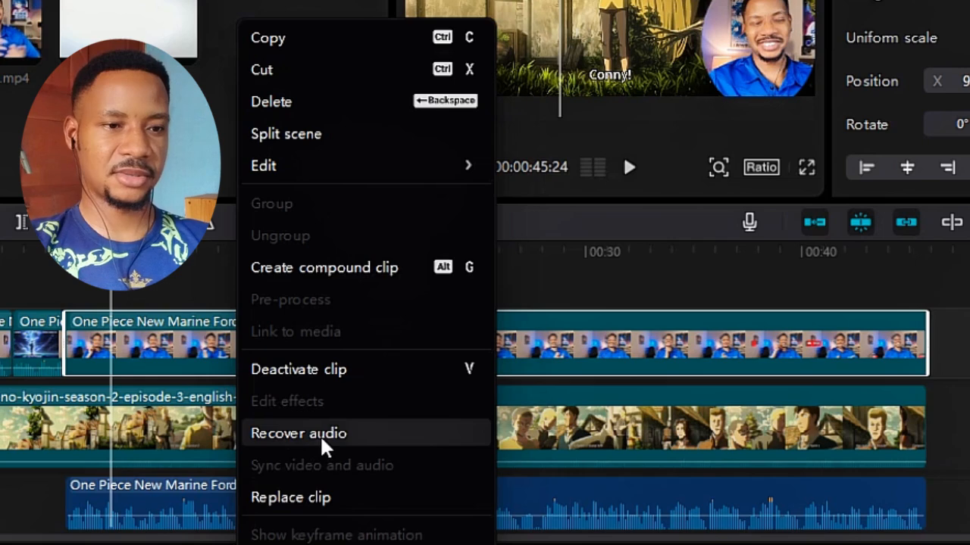
click(384, 455)
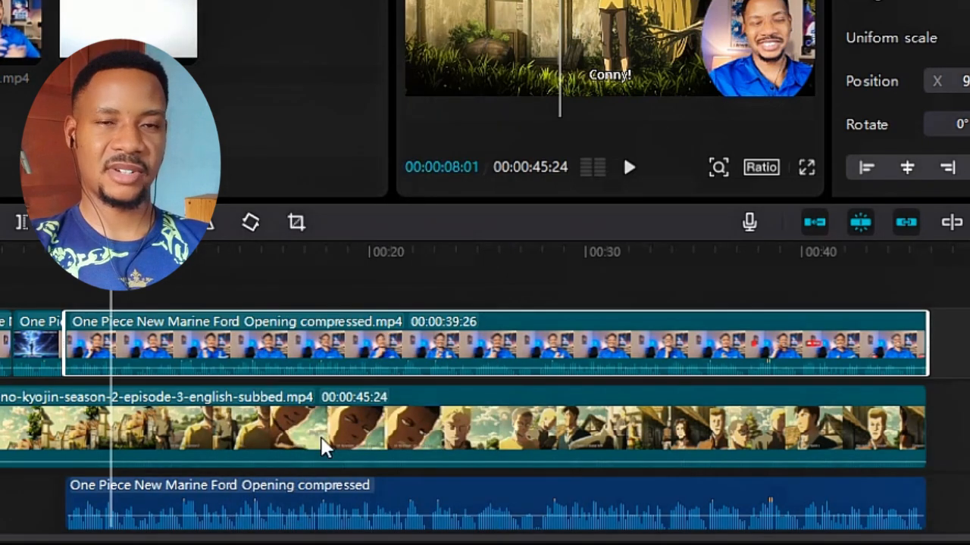
Undo the audio extraction from the long overlay clip.
mouse_move(325, 516)
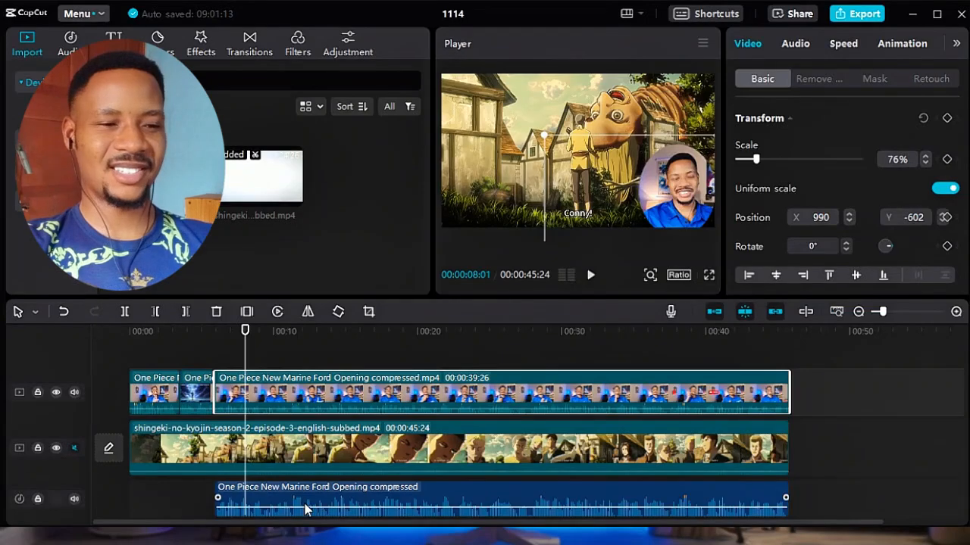
click(306, 509)
mouse_move(379, 413)
click(322, 394)
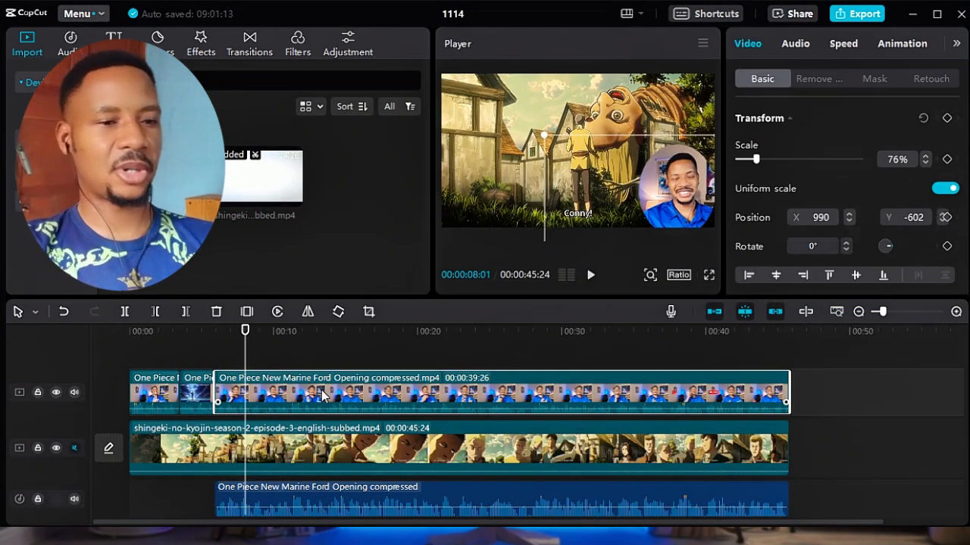
key(ctrl+z)
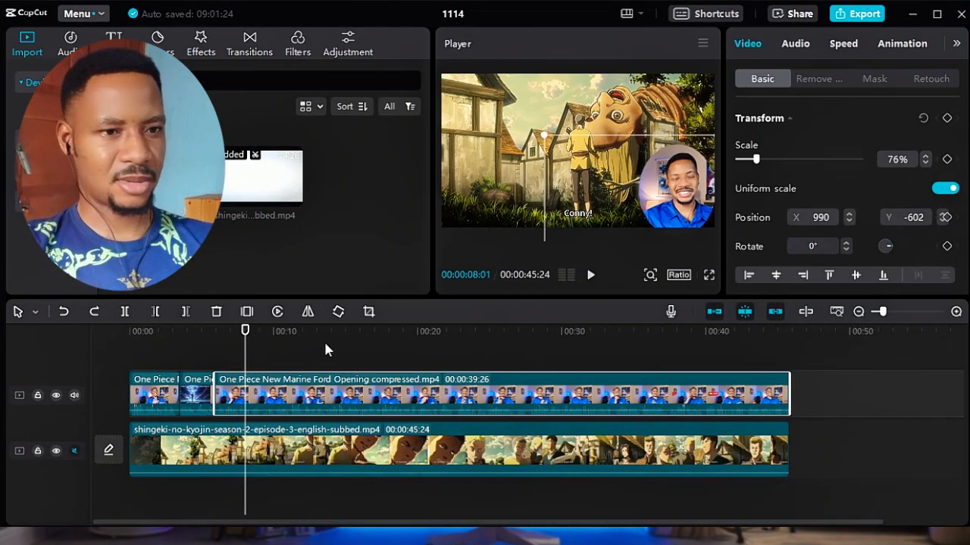
Preview the reaction video at several points along the timeline, ending at 00:00:44:00.
click(270, 333)
click(356, 334)
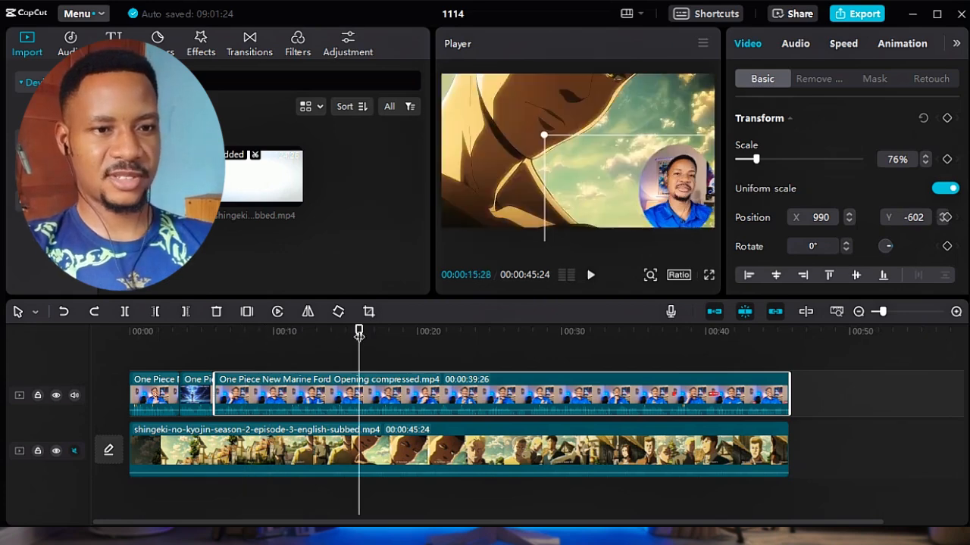
click(576, 333)
click(700, 334)
click(740, 333)
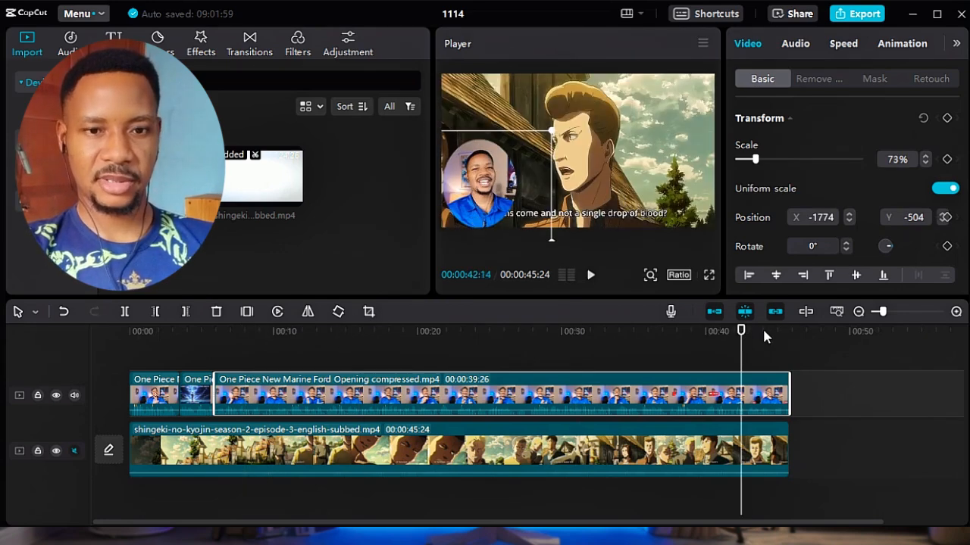
click(763, 333)
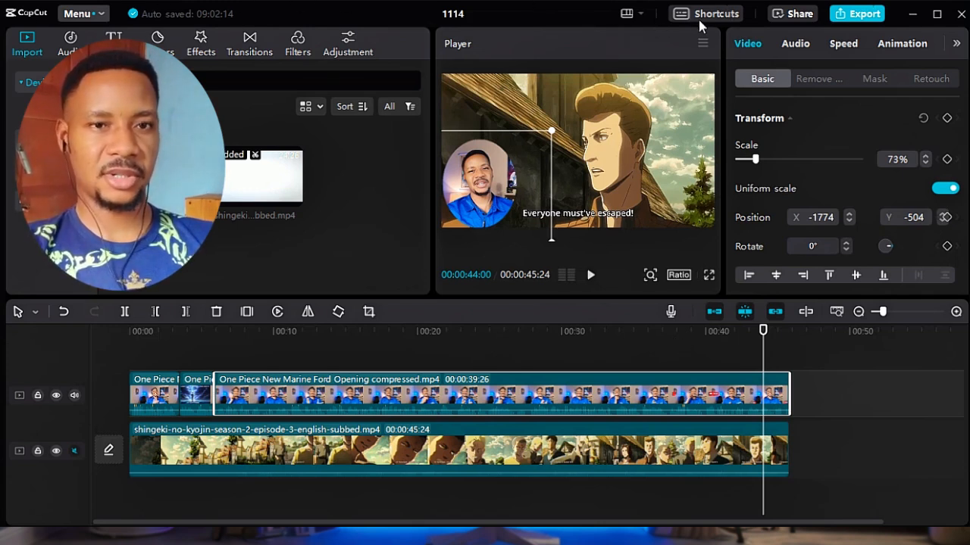
Review the full list of timeline keyboard shortcuts, including Extract/Restore audio and Activate/Deactivate clip, and close the list.
key(ctrl+slash)
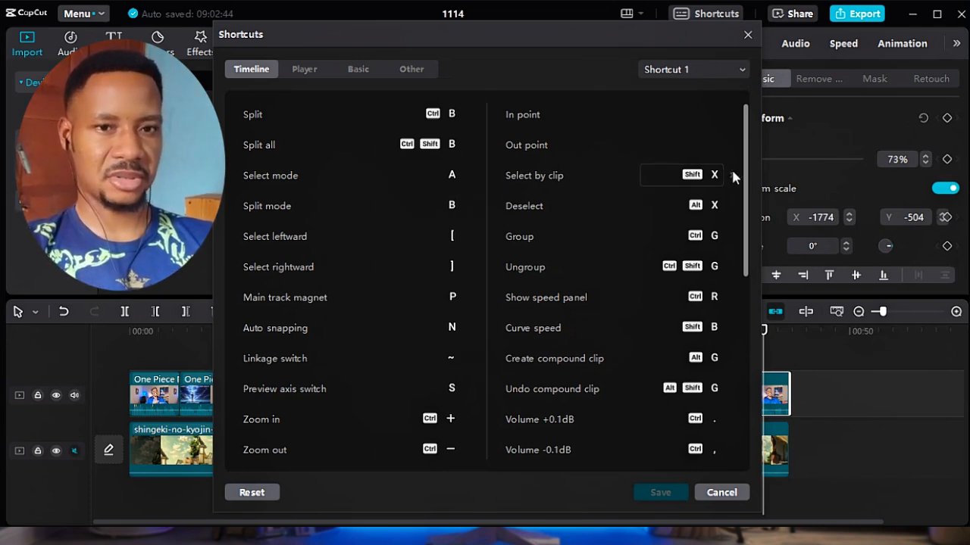
drag(746, 164, 748, 347)
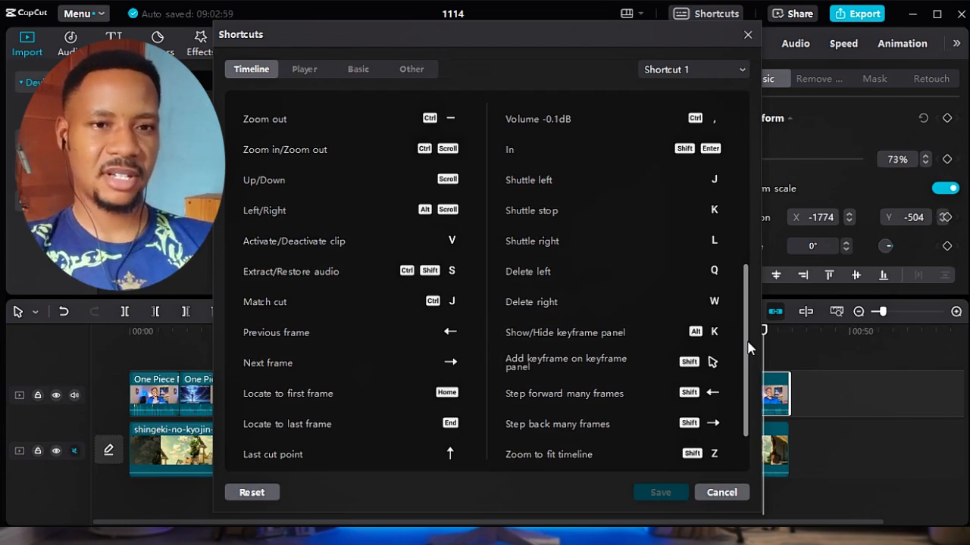
drag(748, 347, 749, 243)
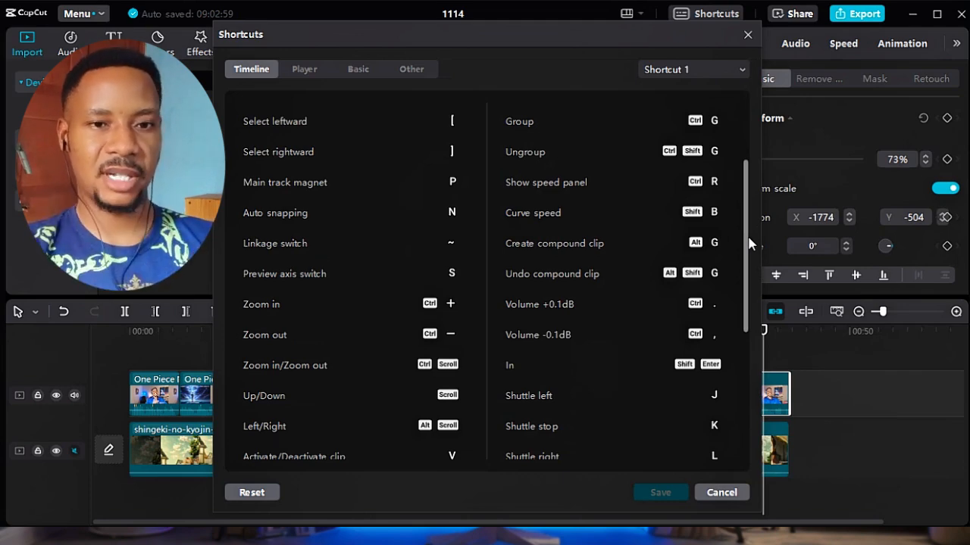
drag(746, 246, 743, 311)
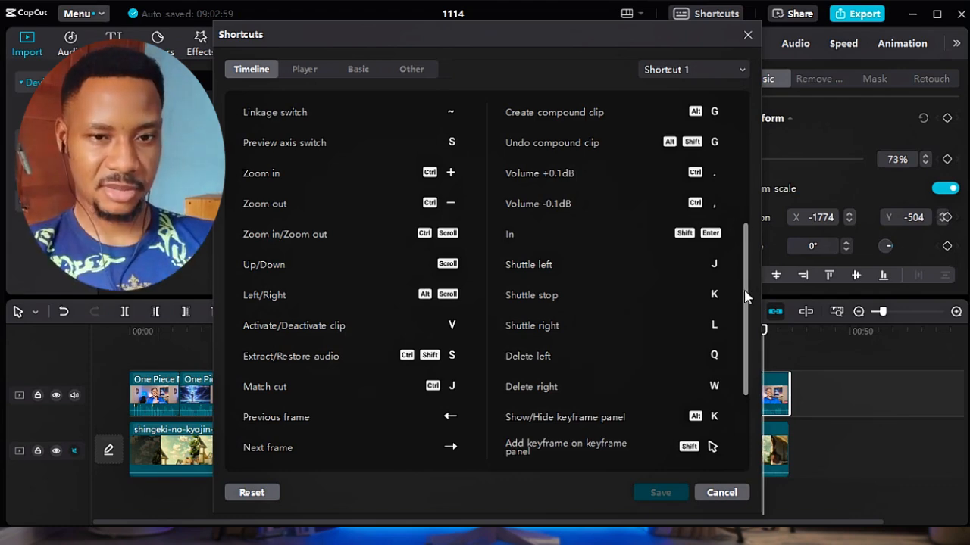
drag(746, 295, 745, 413)
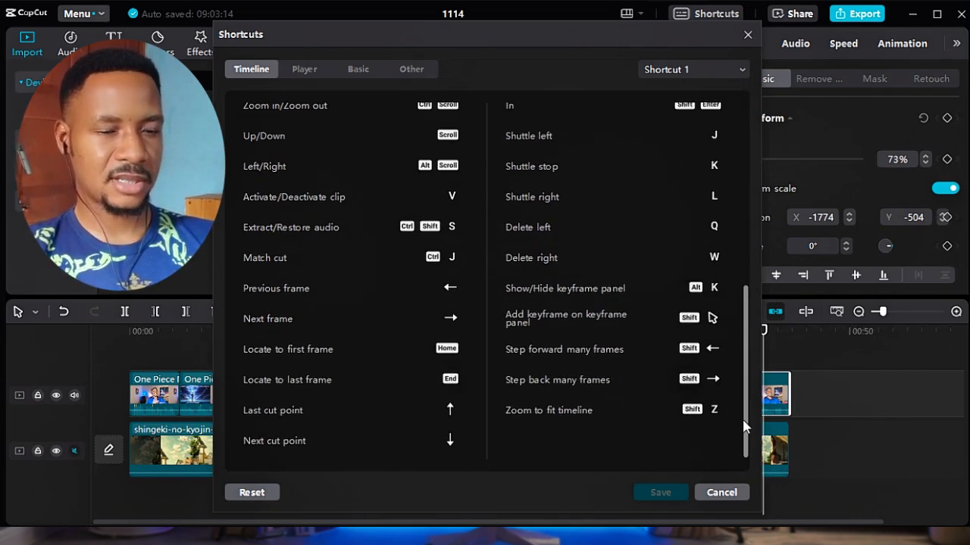
drag(751, 357, 744, 90)
scroll(735, 223, down, 3)
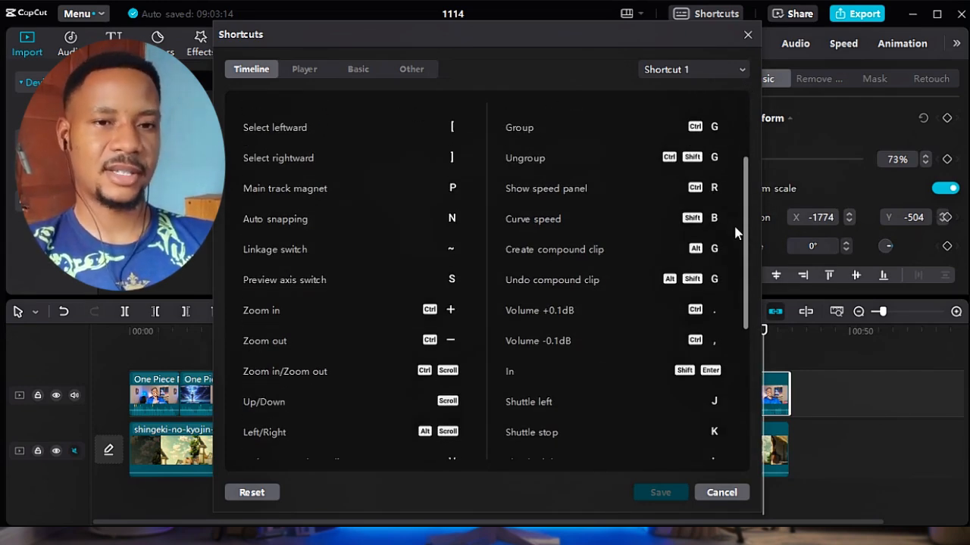
drag(742, 235, 734, 386)
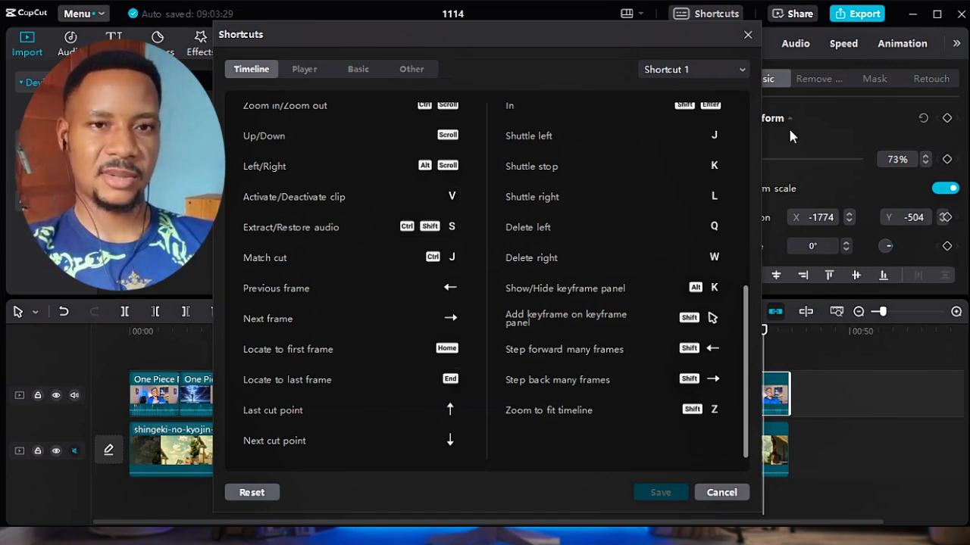
click(747, 34)
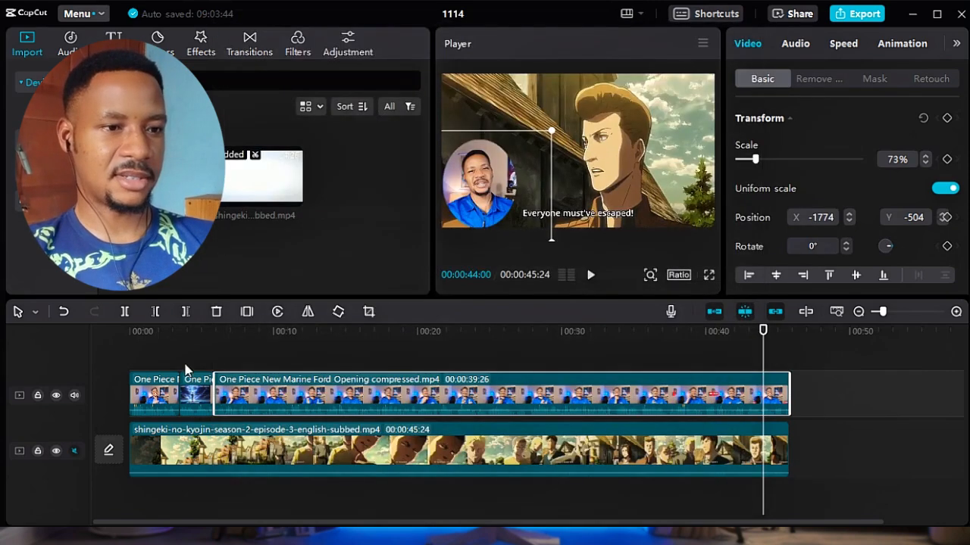
Deactivate the first short facecam clip on the overlay track, with the playhead at 00:00:01:11.
click(168, 390)
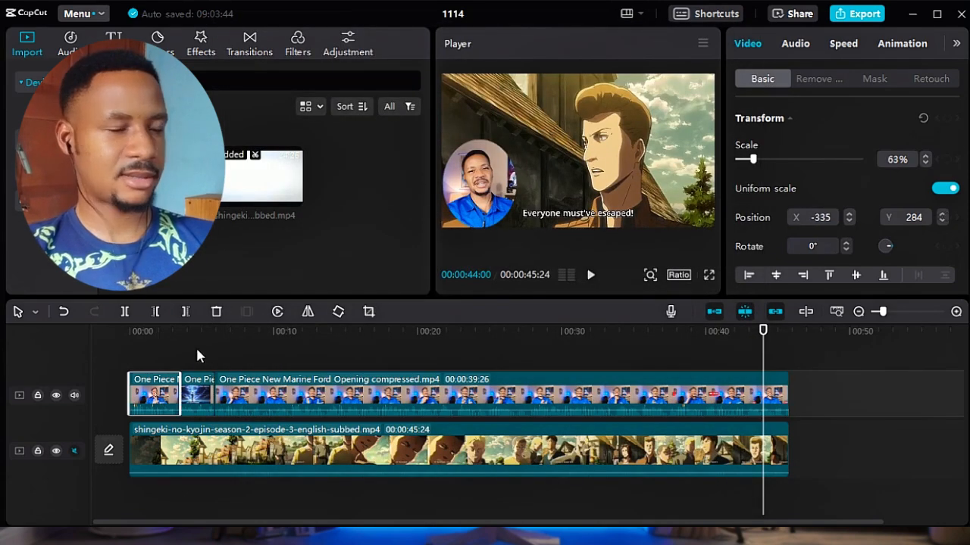
click(149, 331)
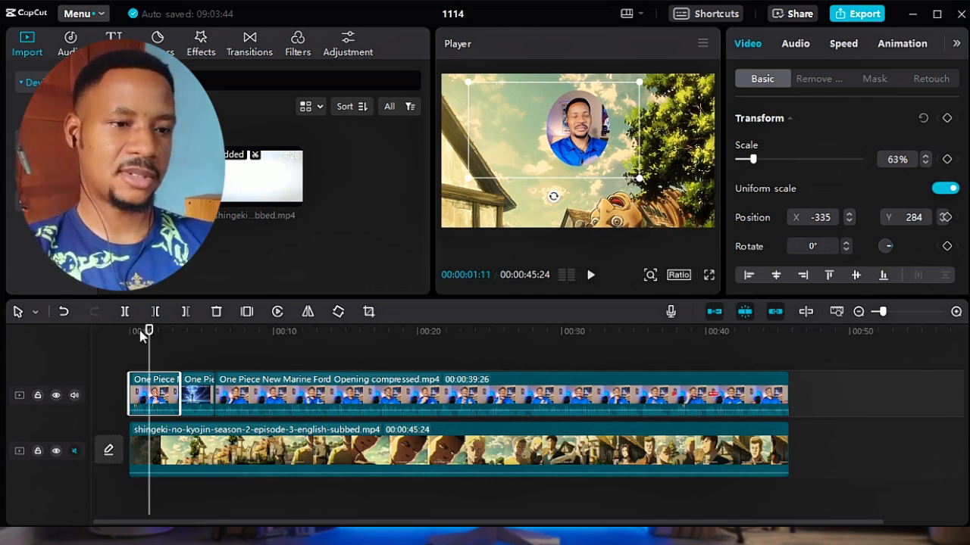
key(v)
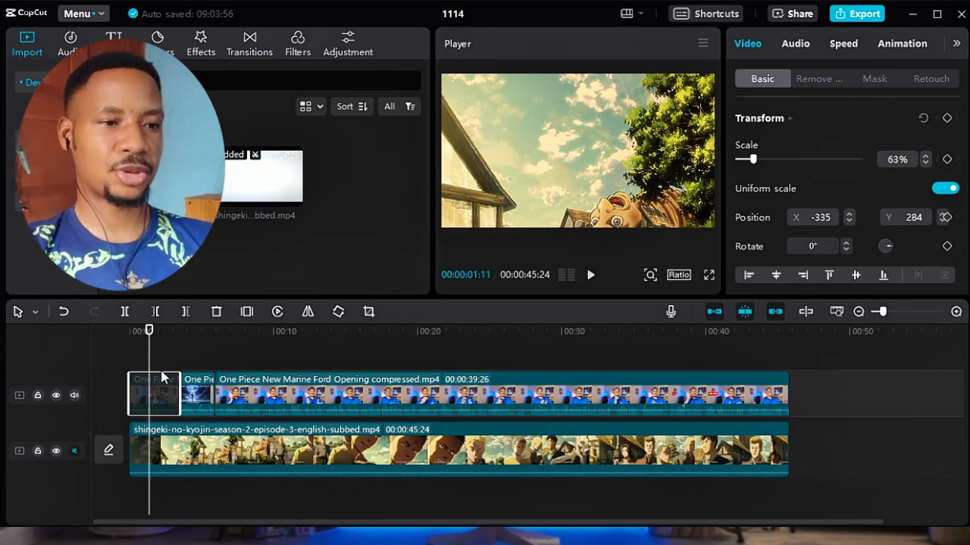
Scrub back and forth across the first overlay cut to compare the deactivated facecam clip with the active ones.
click(176, 331)
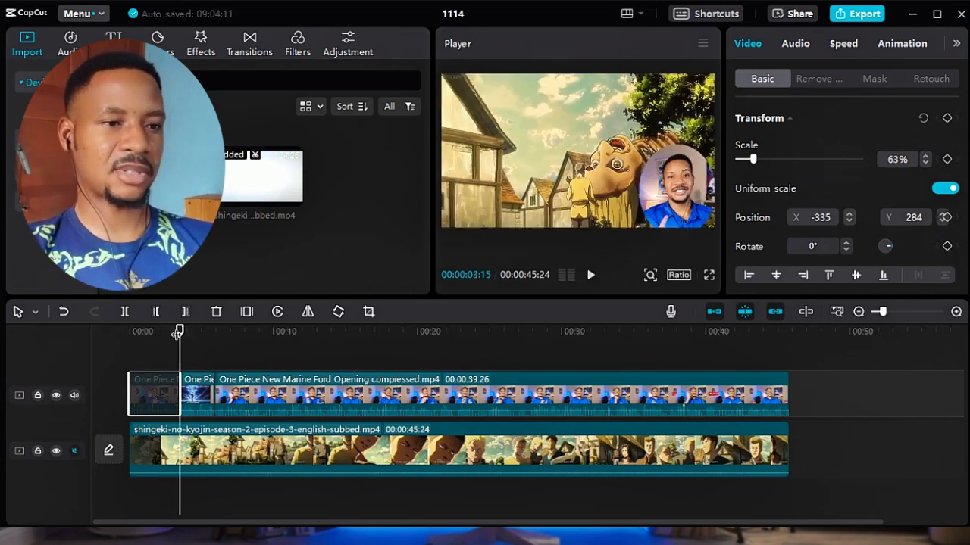
click(159, 331)
click(147, 333)
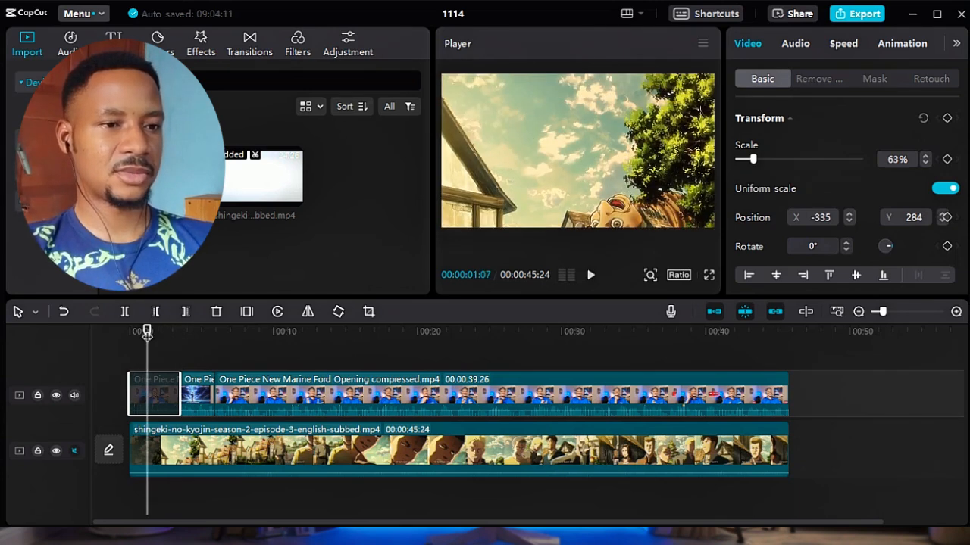
click(189, 331)
click(201, 331)
click(231, 331)
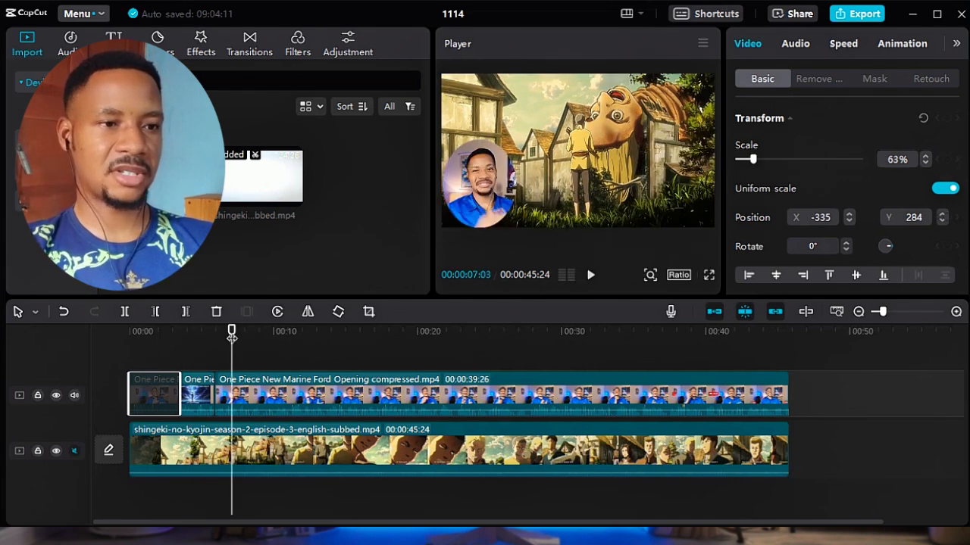
click(149, 331)
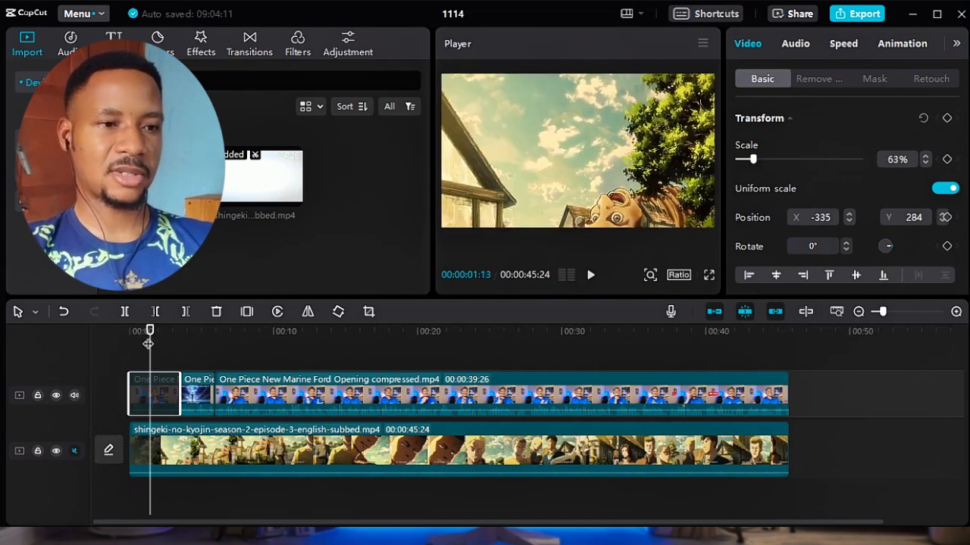
click(178, 332)
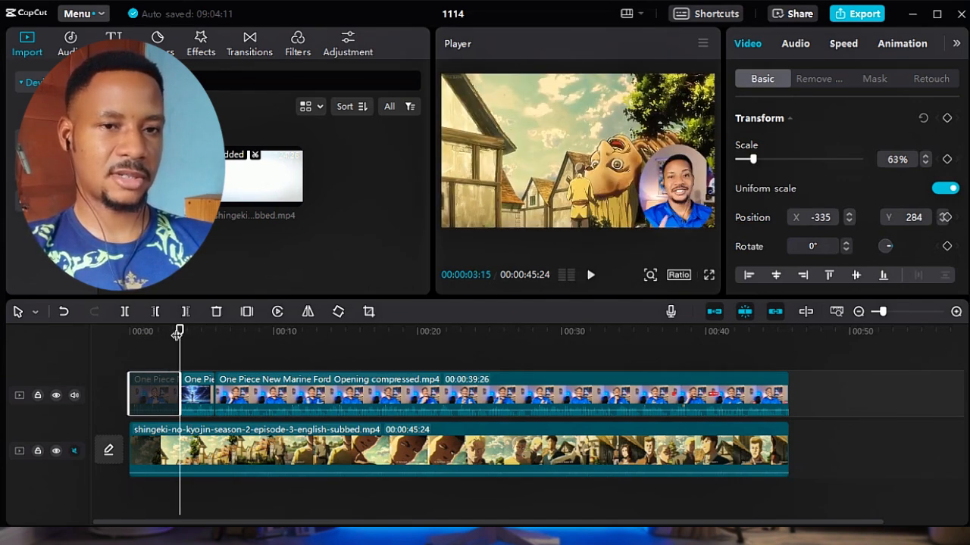
drag(179, 335, 175, 344)
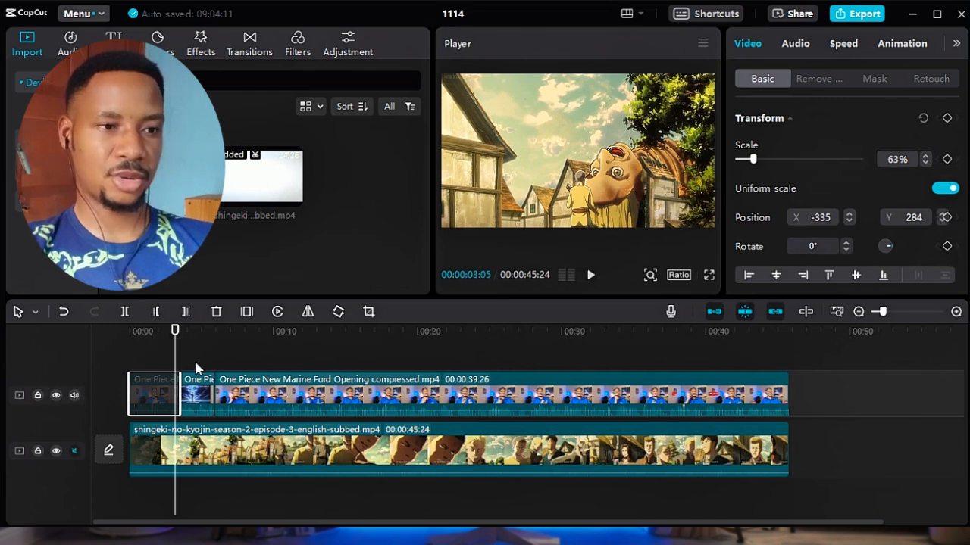
Reactivate the first facecam clip on the overlay track and scrub through it to check the preview.
click(155, 331)
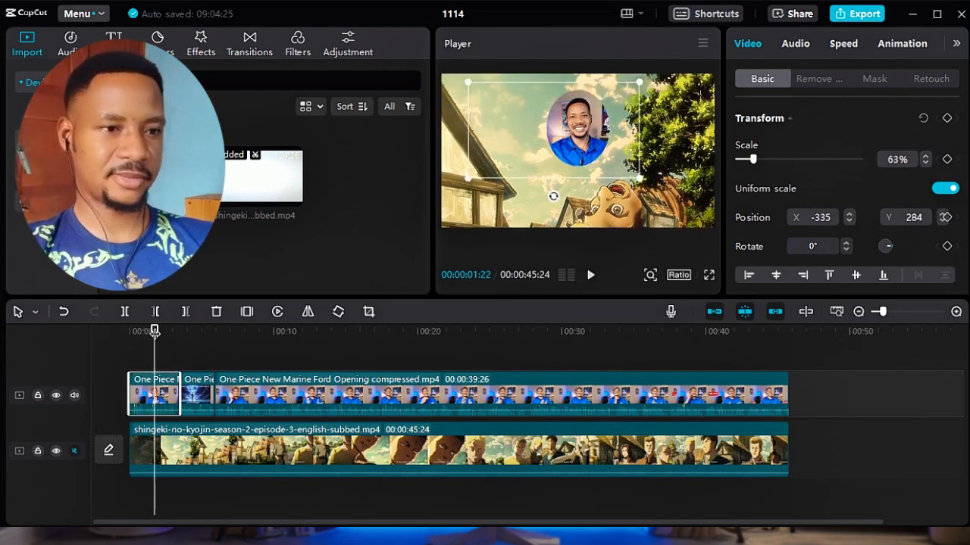
click(136, 335)
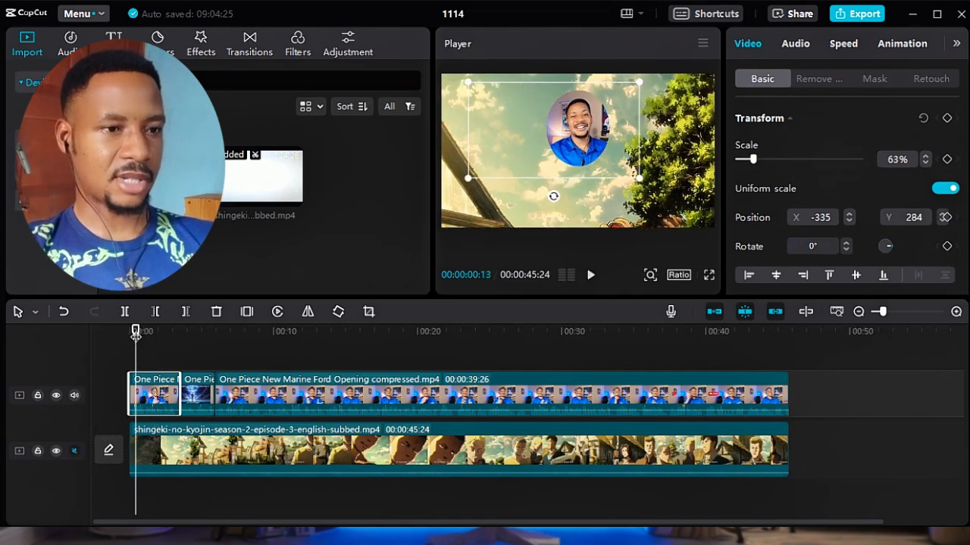
click(149, 336)
click(164, 339)
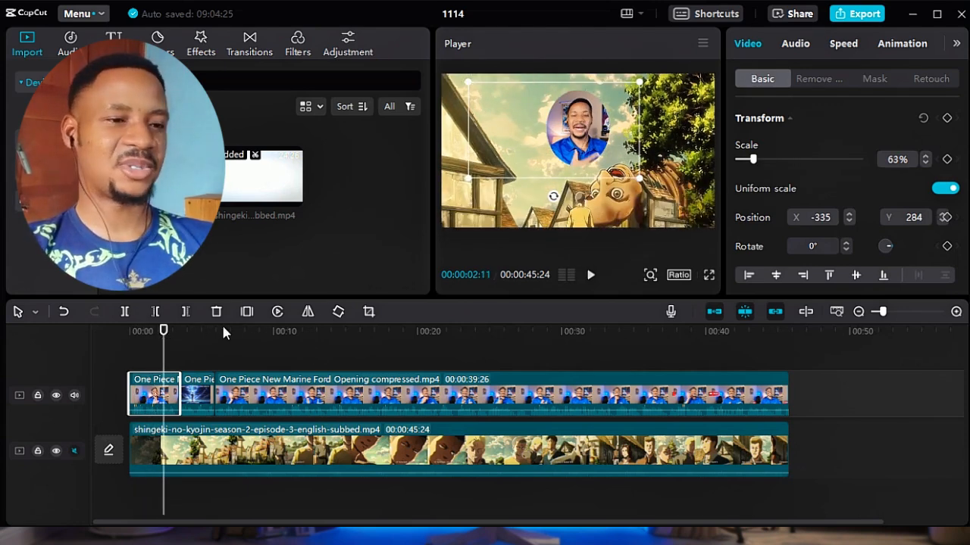
click(548, 336)
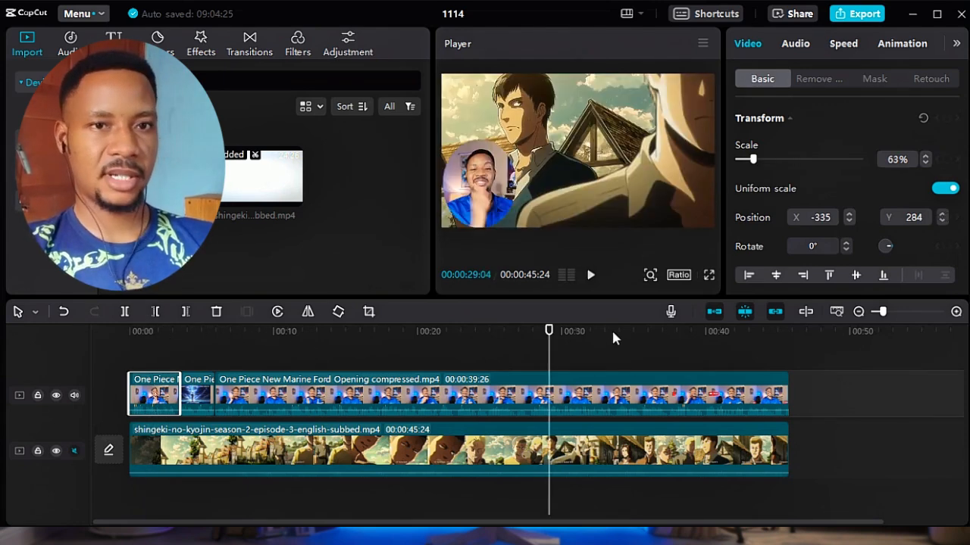
Look up the Split all shortcut in the timeline shortcuts list and close the list.
click(691, 14)
mouse_move(748, 204)
mouse_down()
mouse_move(747, 225)
mouse_move(745, 203)
mouse_up()
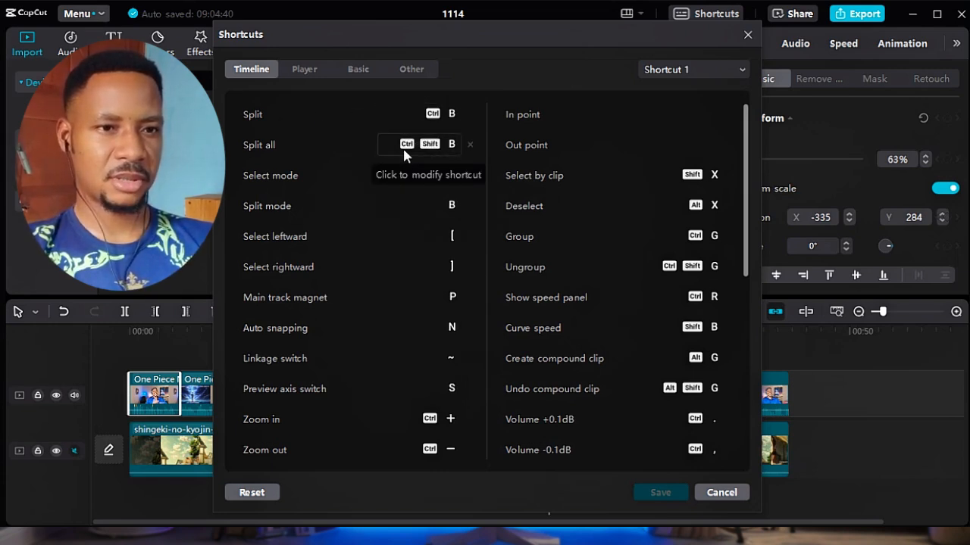
click(747, 35)
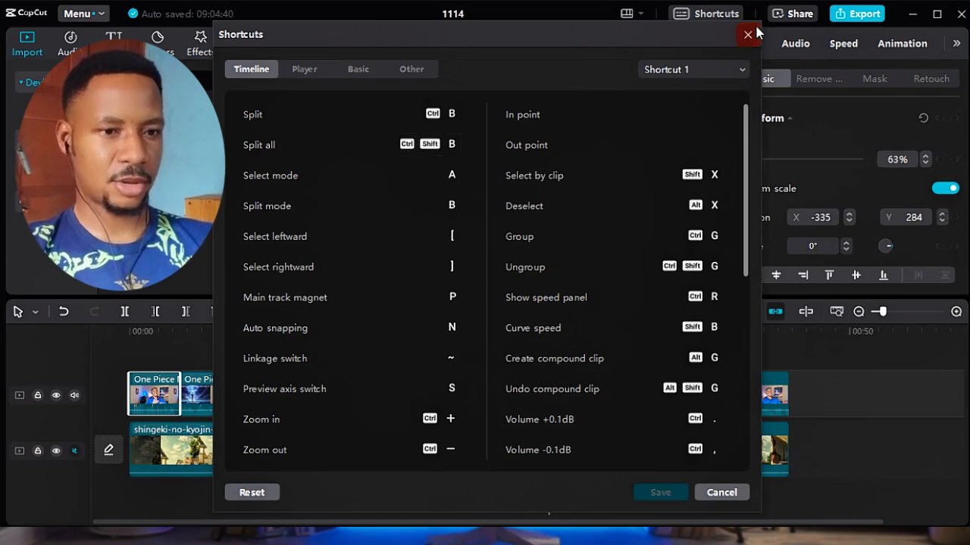
Split the clips on both tracks at 00:00:29:04 and again at 00:00:33:24, undoing each split.
click(376, 383)
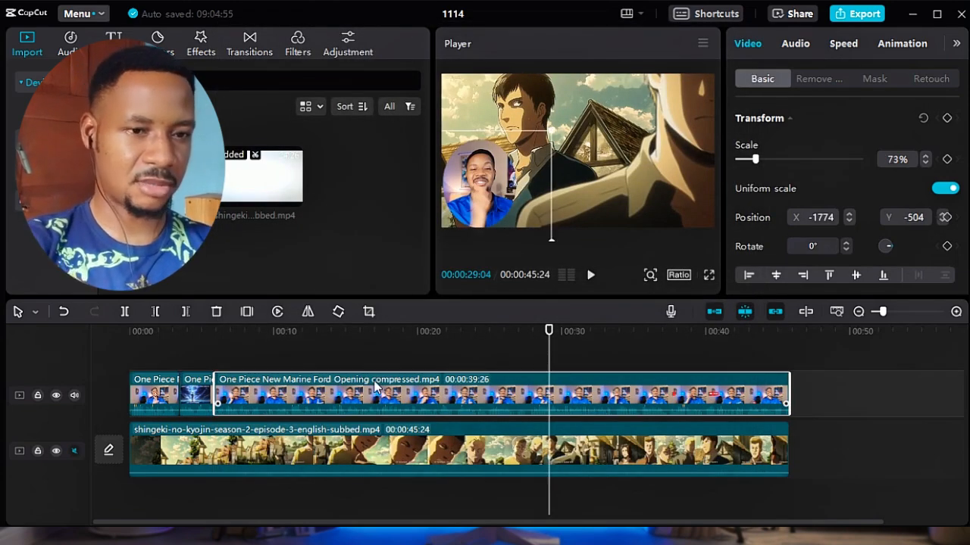
key(ctrl+shift+b)
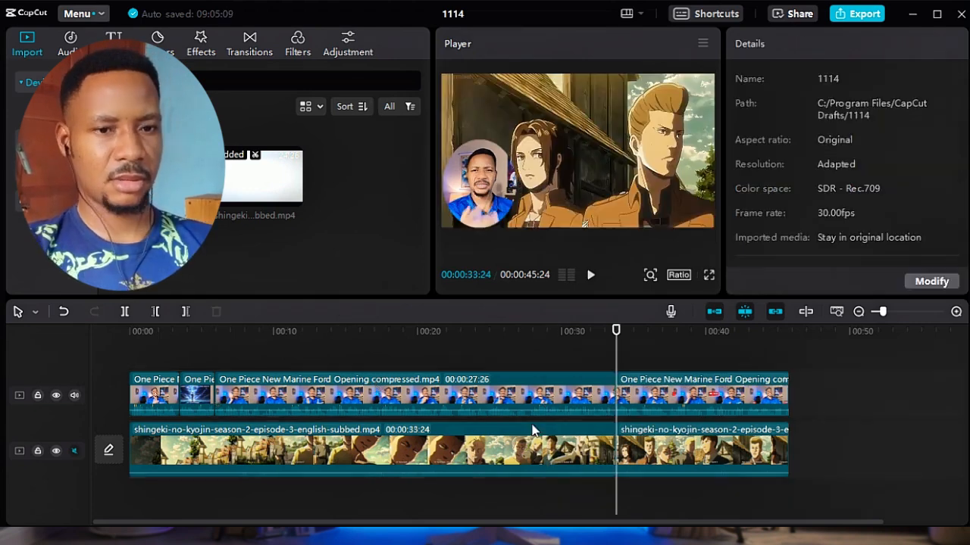
click(576, 413)
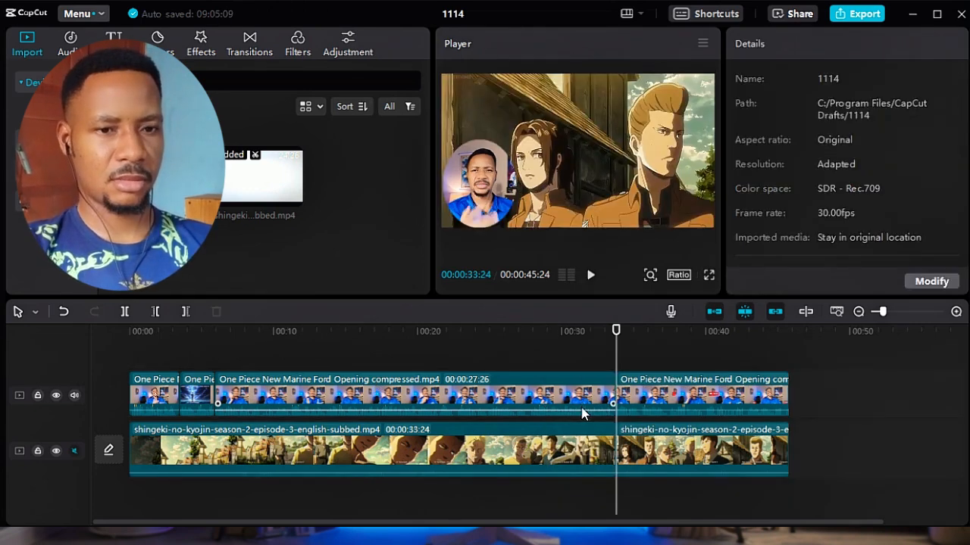
click(660, 408)
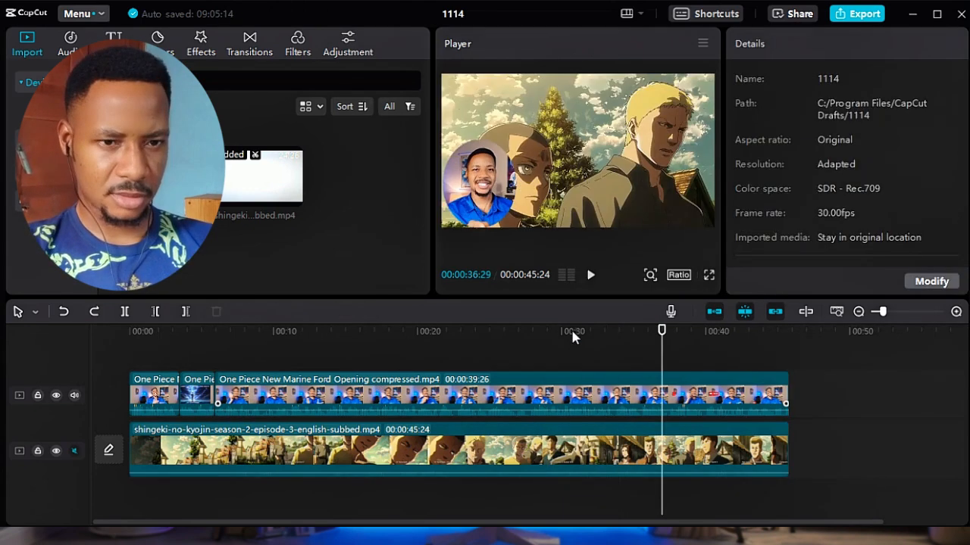
Split only the anime clip on the main track at 00:00:30:21, and undo the split.
click(572, 335)
key(ctrl+b)
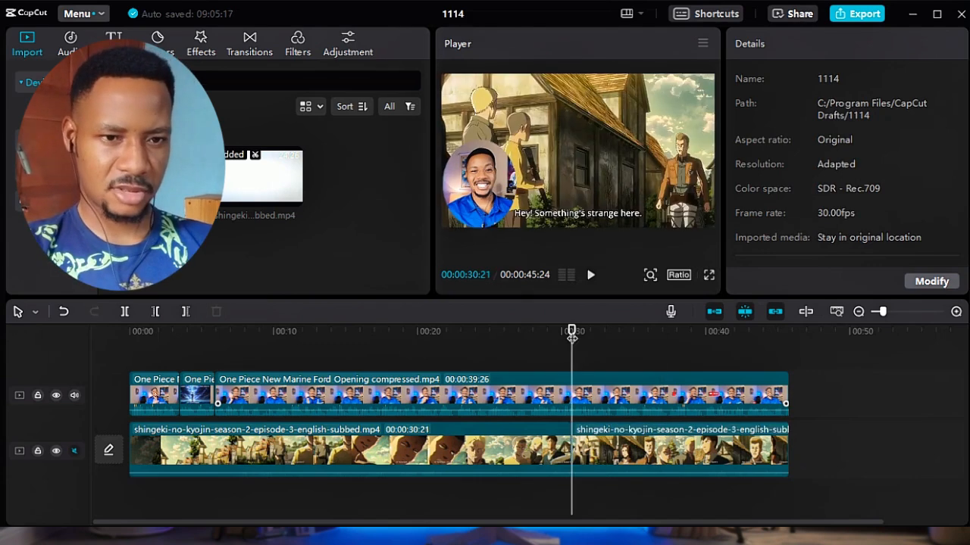
click(608, 362)
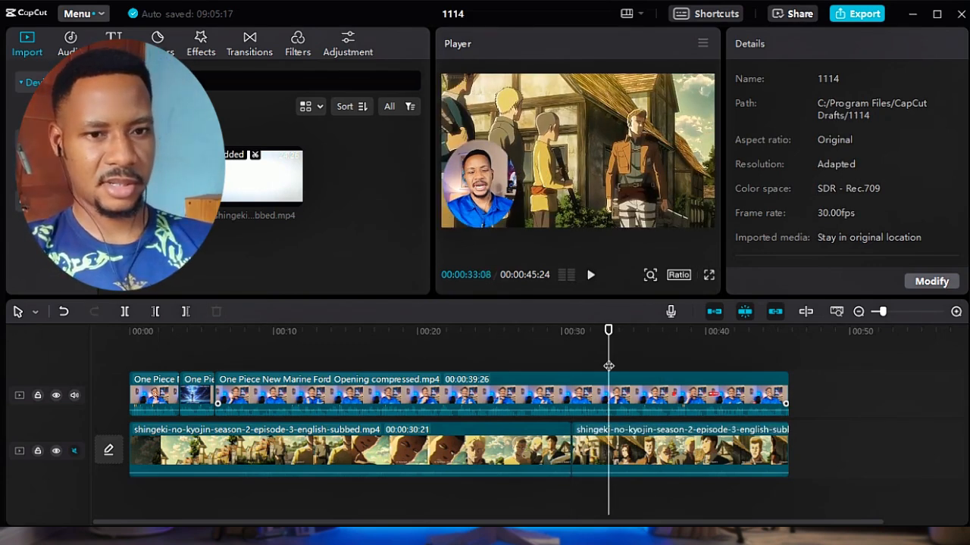
key(ctrl+z)
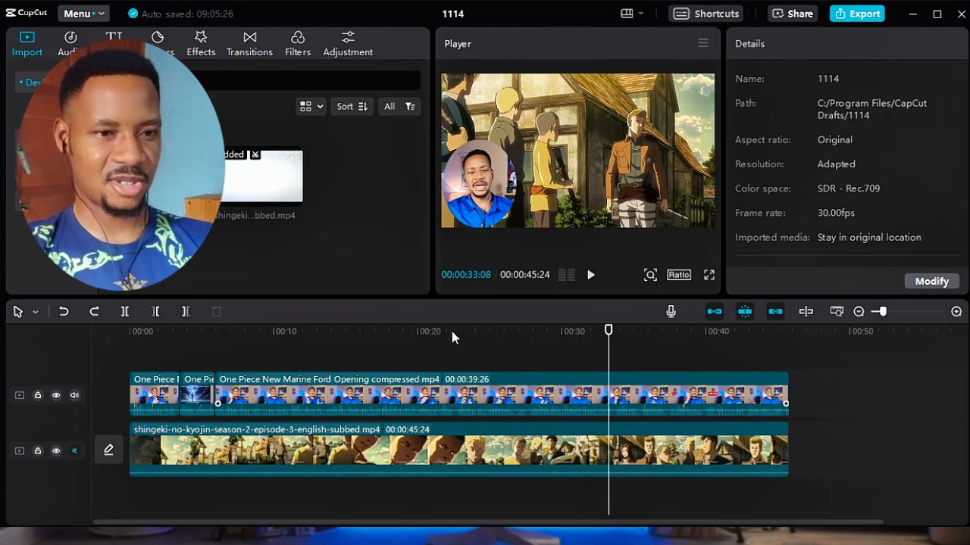
Split only the anime clip on the main track at 00:00:26:03.
click(505, 333)
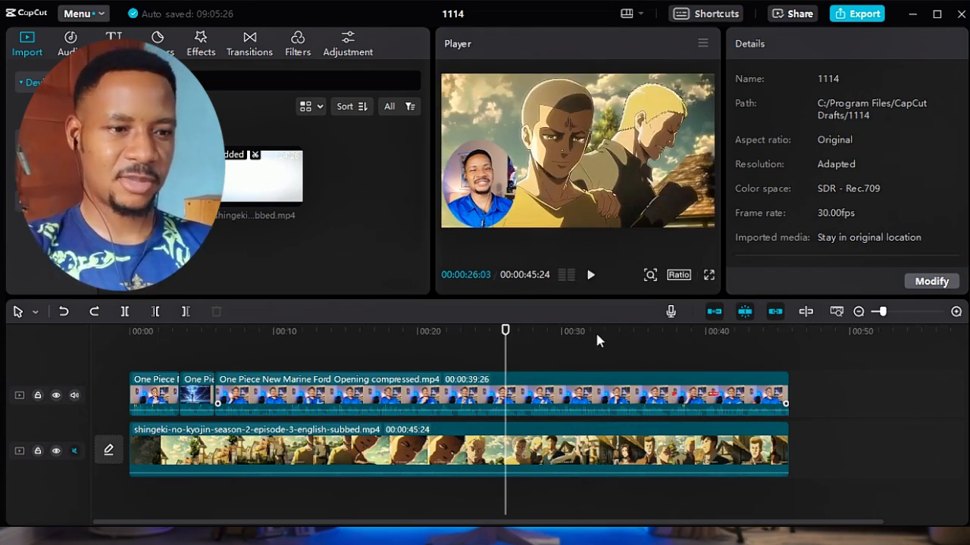
key(ctrl+b)
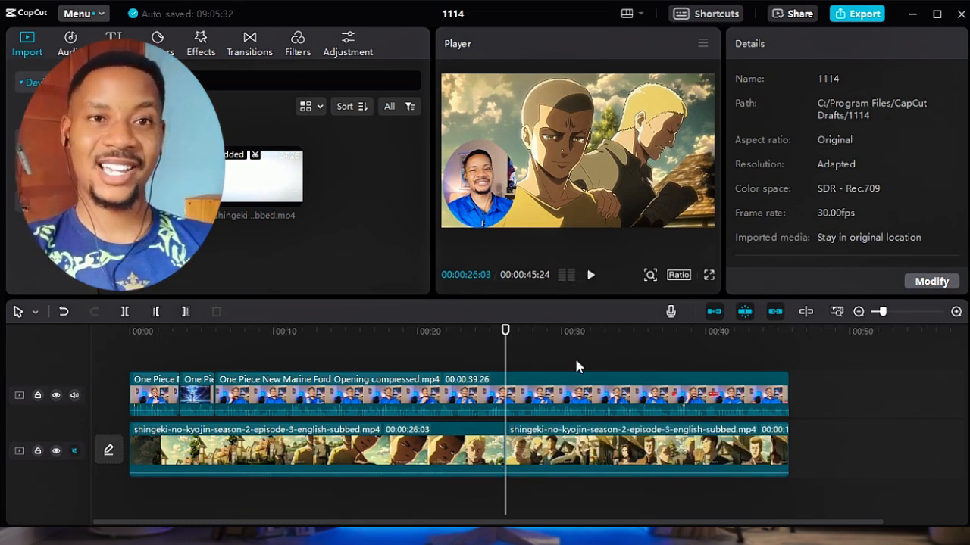
Undo the anime-only split and split the clips on both tracks at 00:00:26:03.
click(564, 462)
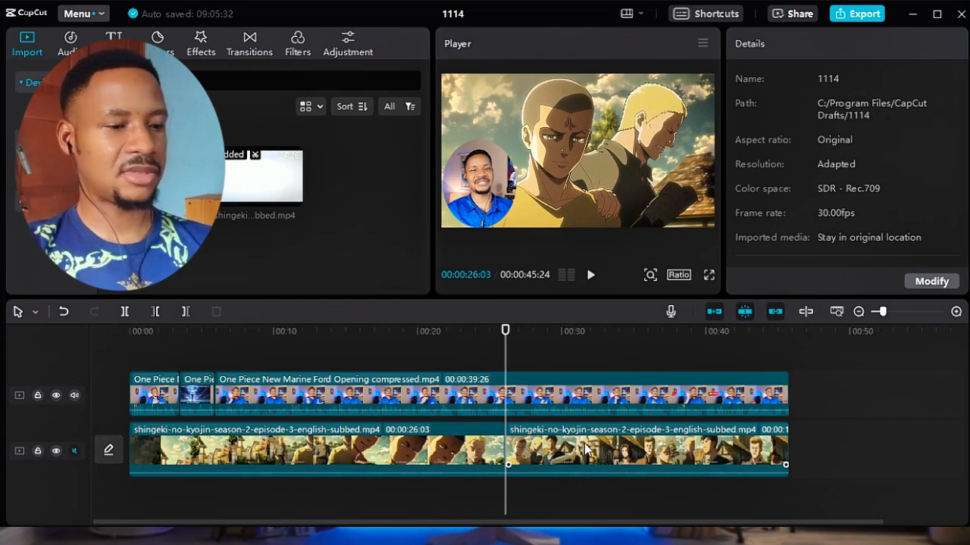
key(ctrl+z)
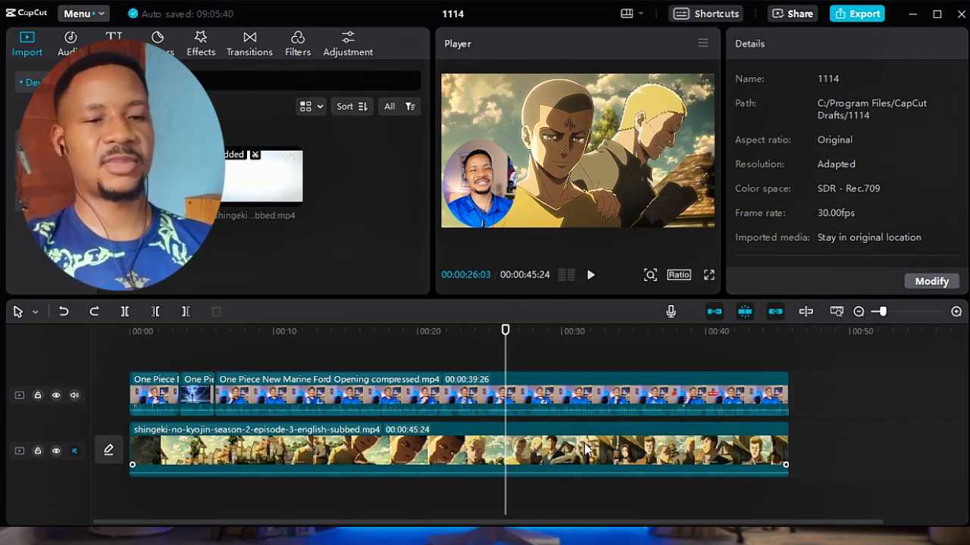
key(ctrl+b)
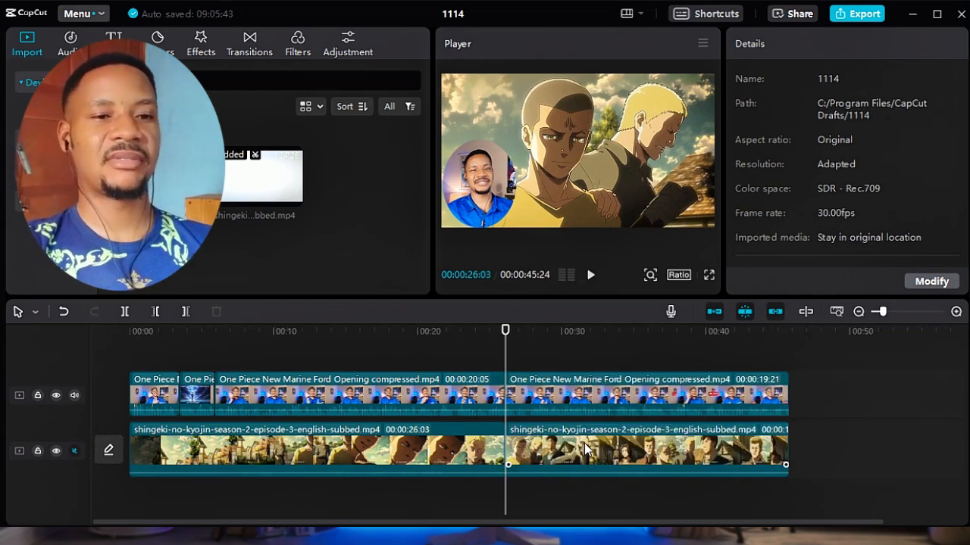
Split the clips on both tracks at 00:00:29:10.
click(485, 334)
click(534, 334)
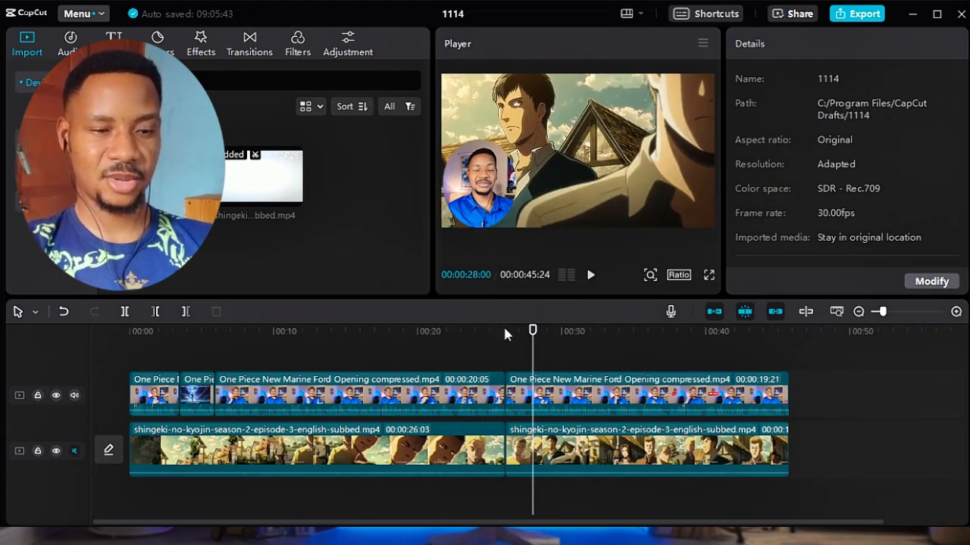
click(505, 331)
click(552, 332)
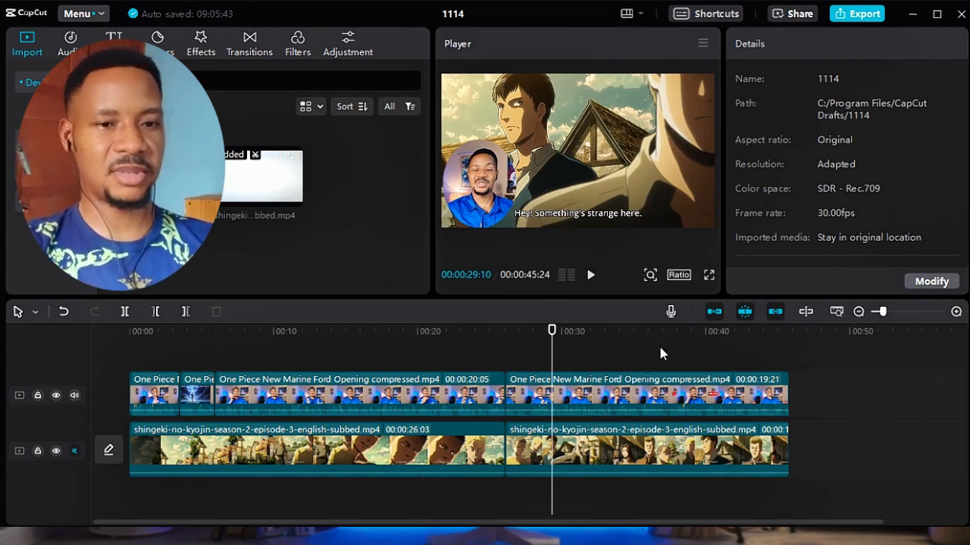
key(ctrl+b)
Split the clips on both tracks at 00:00:33:27.
click(612, 331)
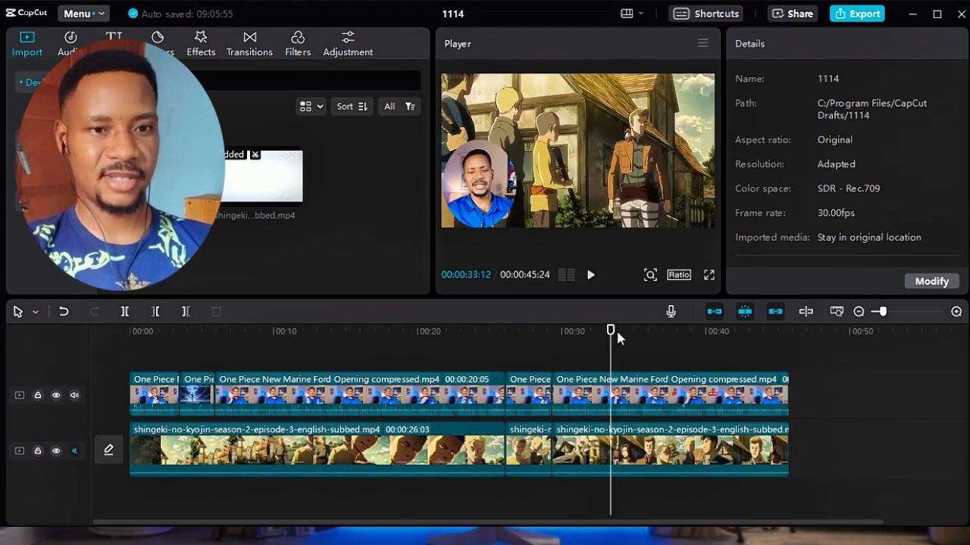
click(593, 333)
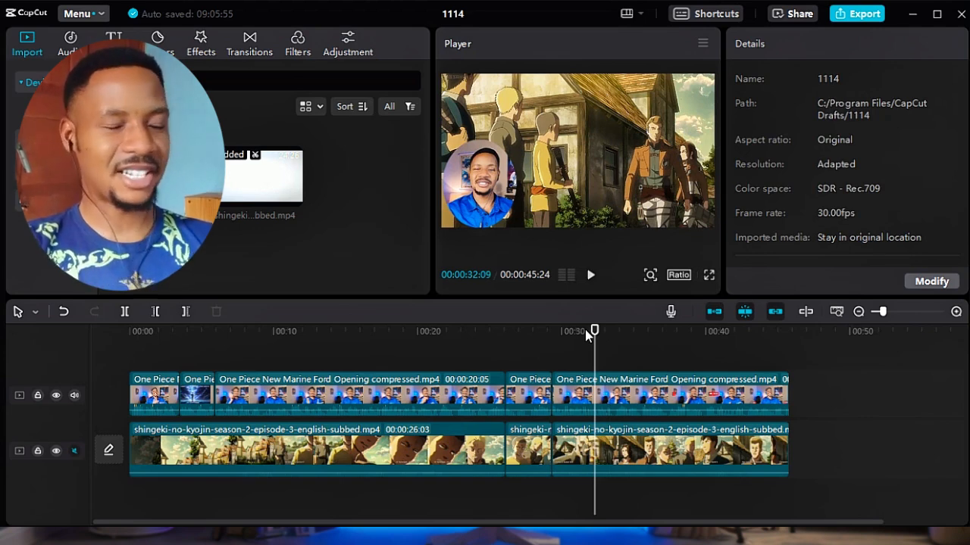
click(578, 331)
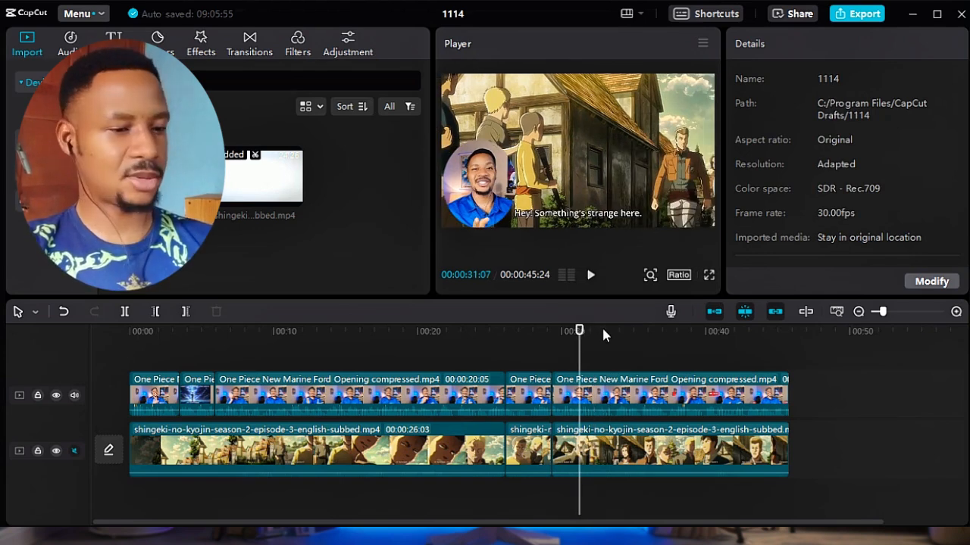
click(602, 331)
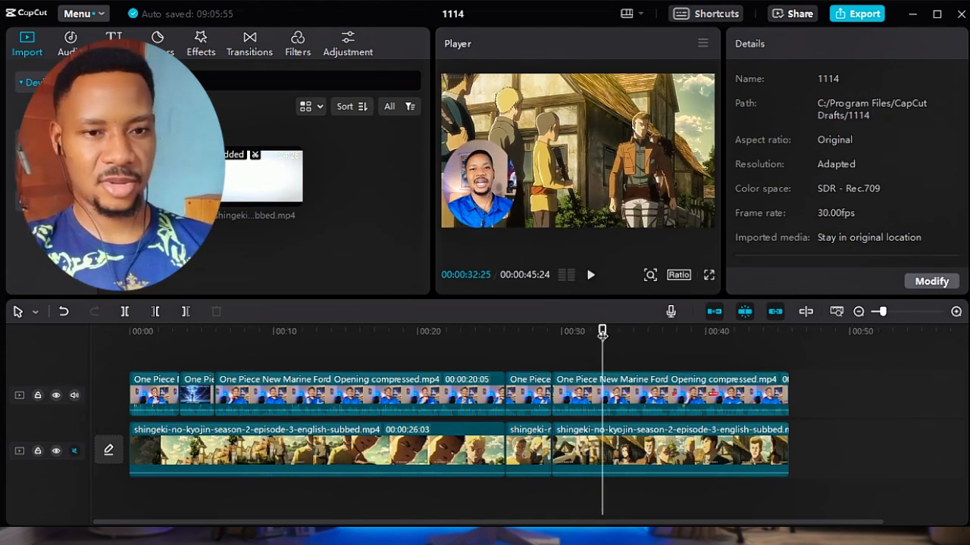
click(617, 332)
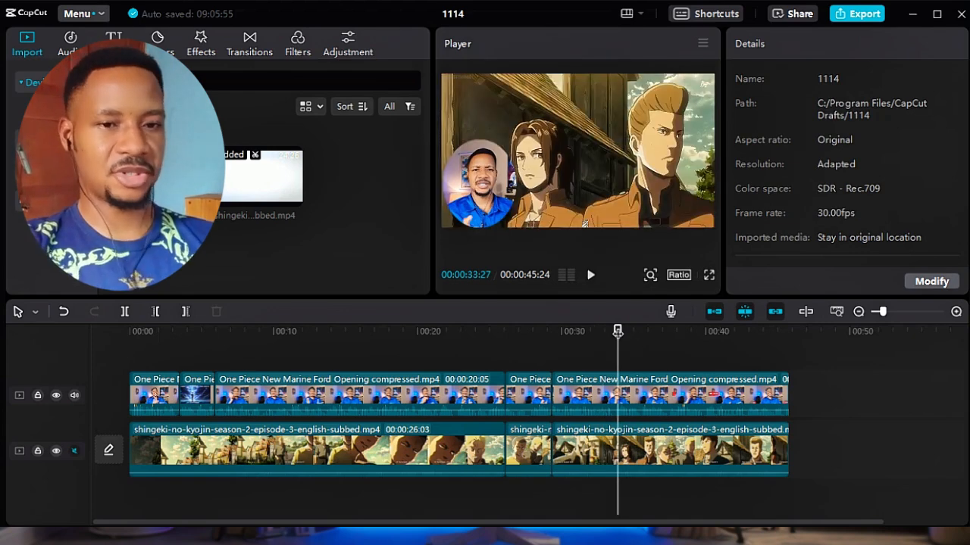
key(ctrl+shift+b)
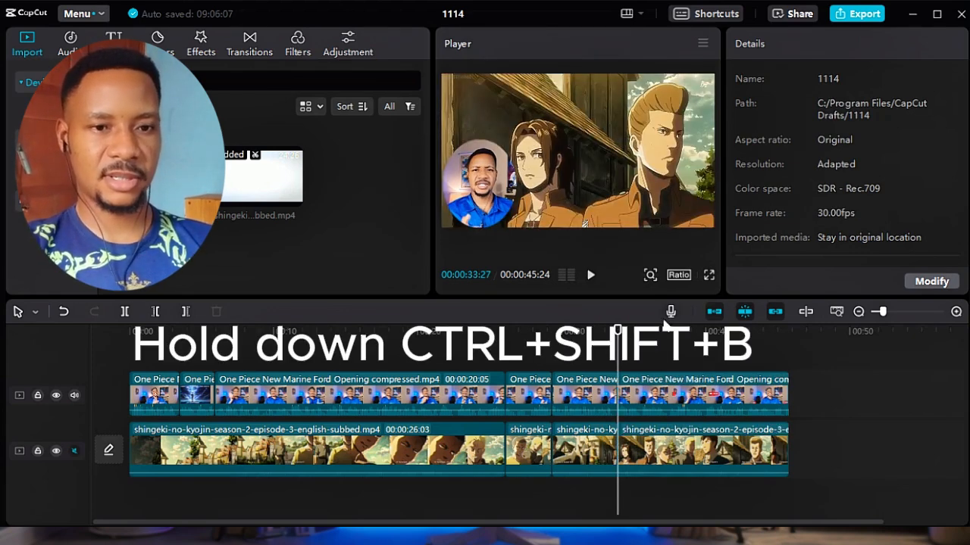
Split only the anime clip on the main track at 00:00:37:02.
click(646, 333)
click(662, 332)
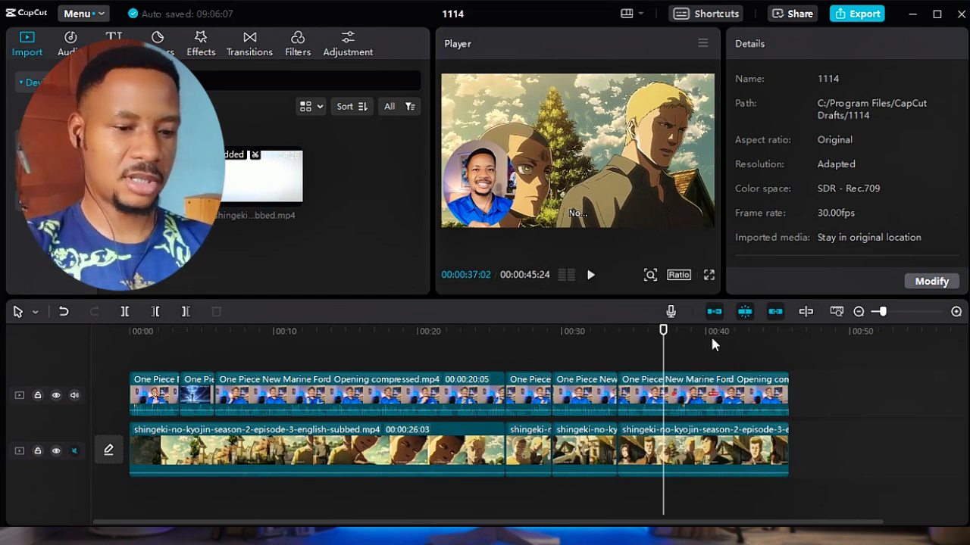
key(ctrl+b)
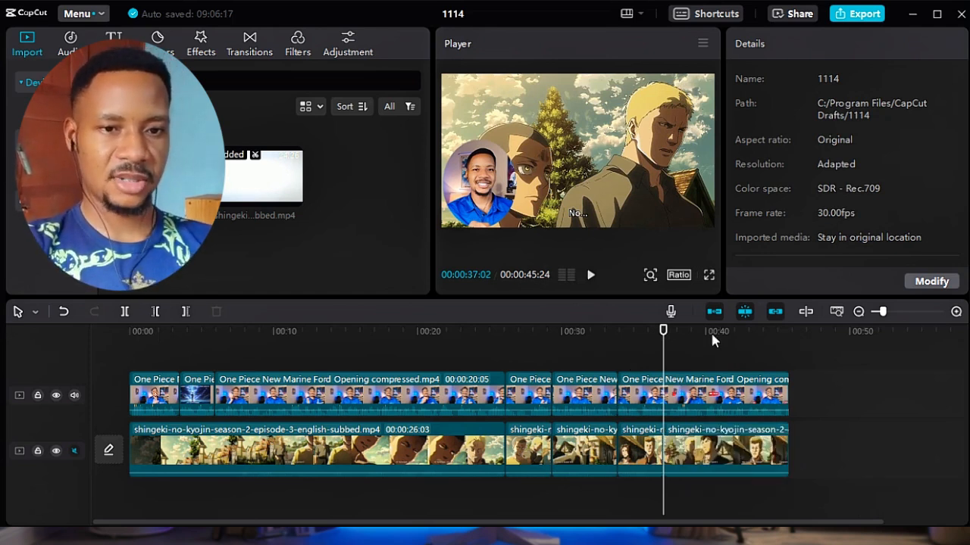
Look up the select and split mode shortcuts in the timeline shortcuts list and close the list.
click(685, 331)
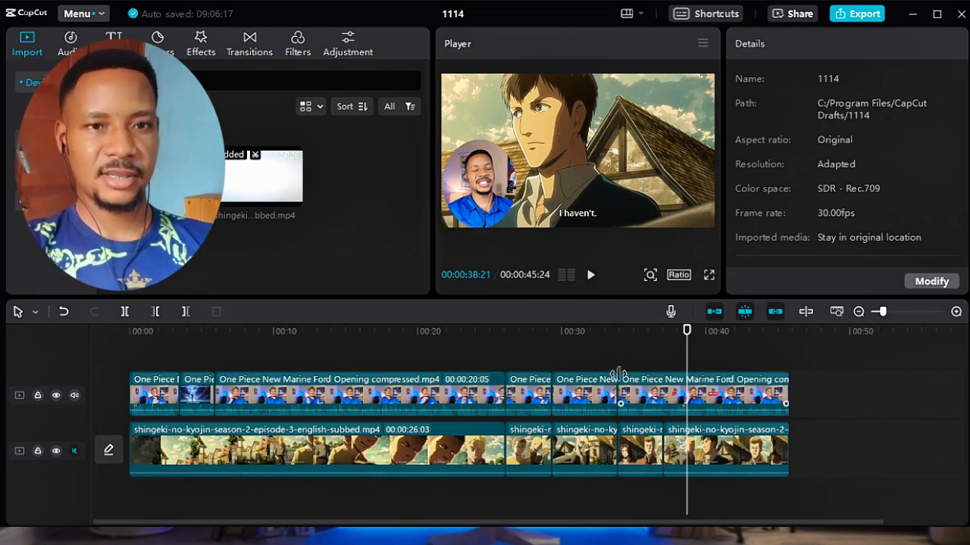
click(690, 14)
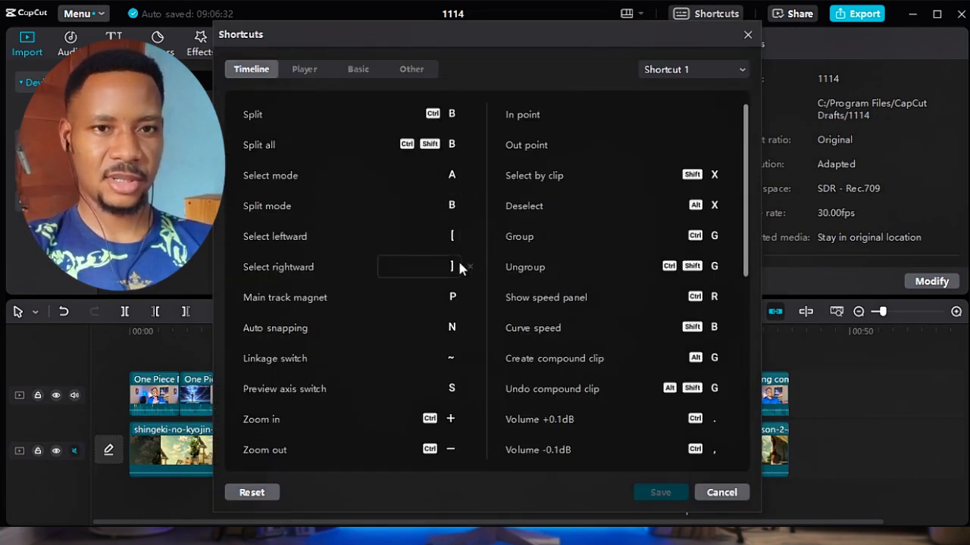
click(746, 34)
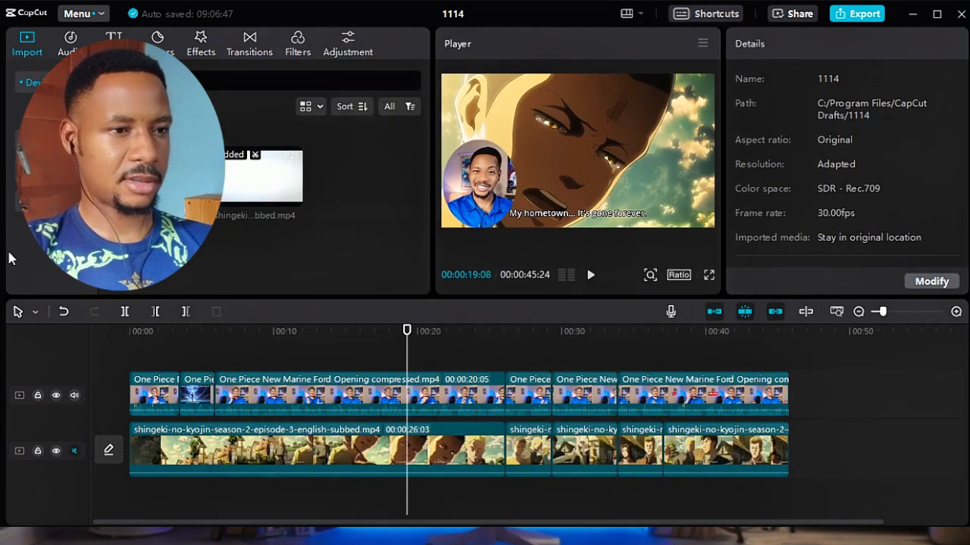
In split mode, cut the long facecam clip at seven points between about 00:00:09 and 00:00:20.
click(486, 241)
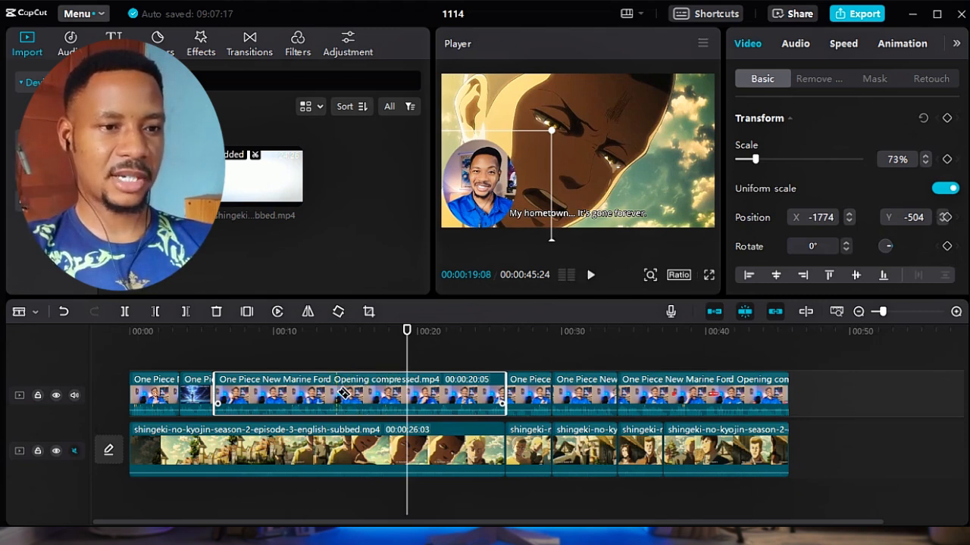
drag(273, 379, 364, 389)
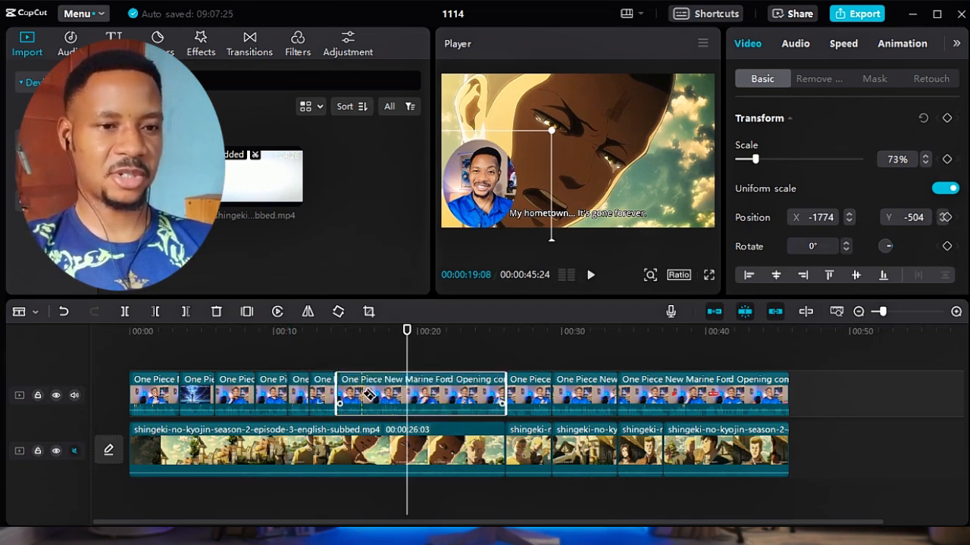
drag(370, 398, 481, 388)
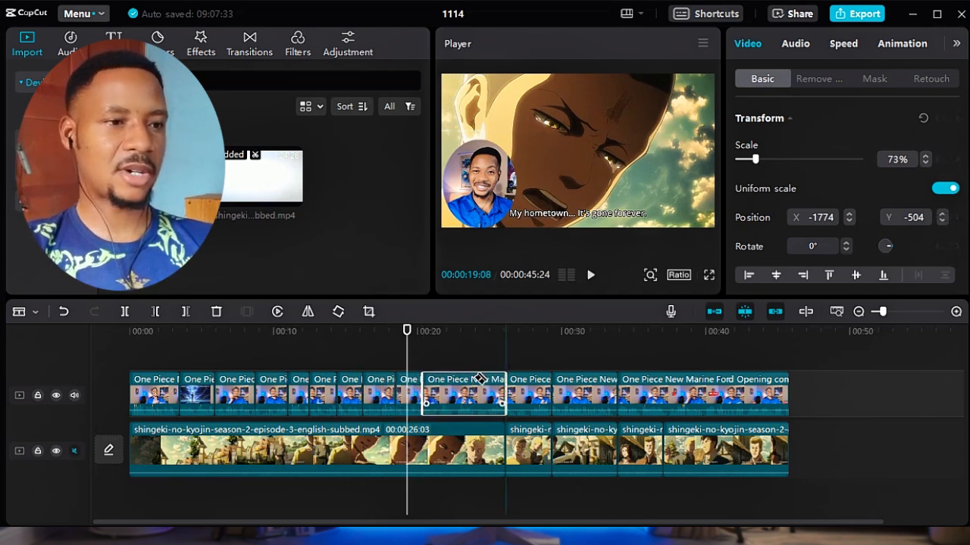
Switch the timeline cursor to select mode, back to split mode, and to select mode again.
click(35, 314)
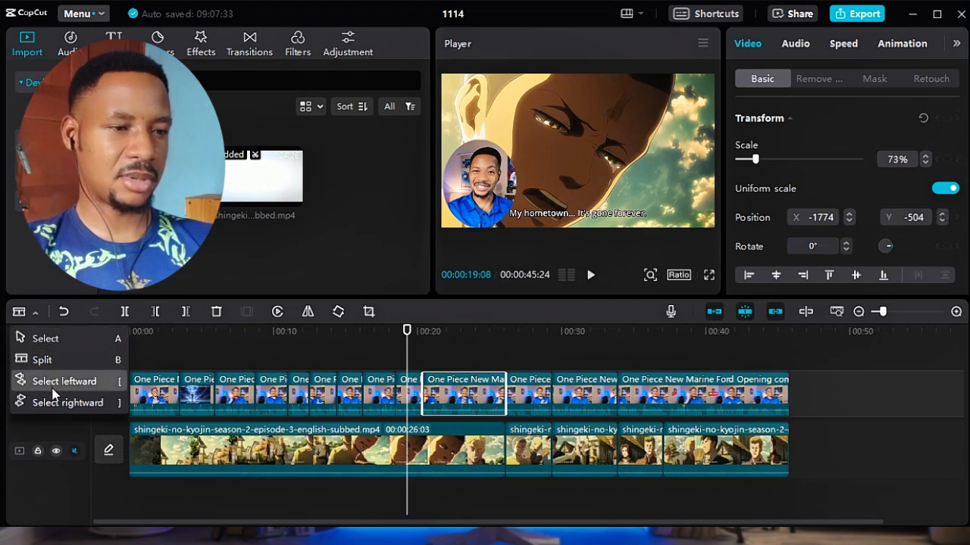
click(53, 339)
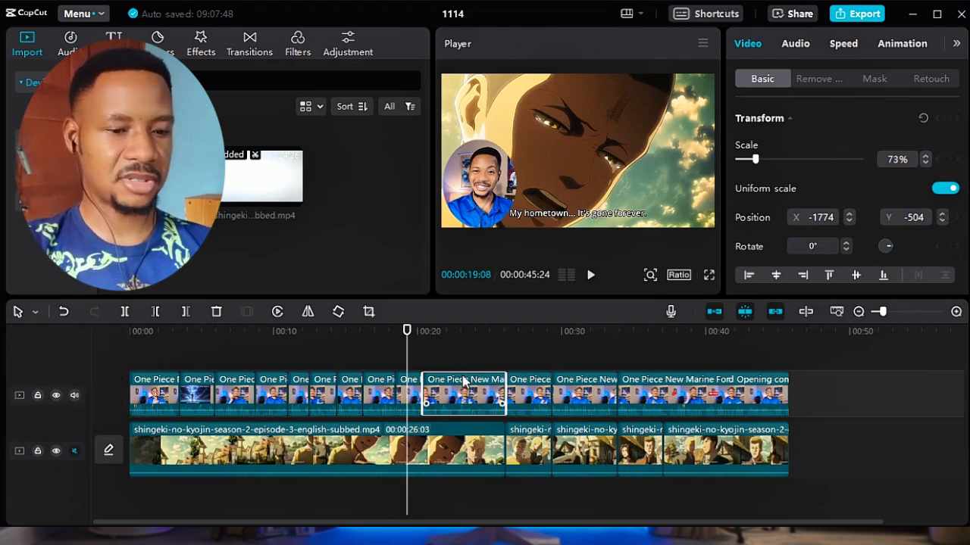
key(b)
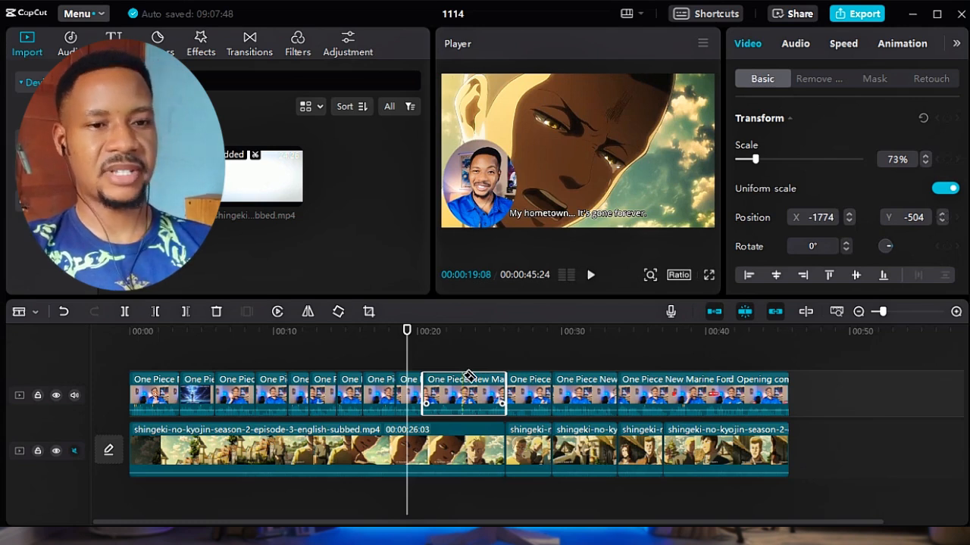
key(a)
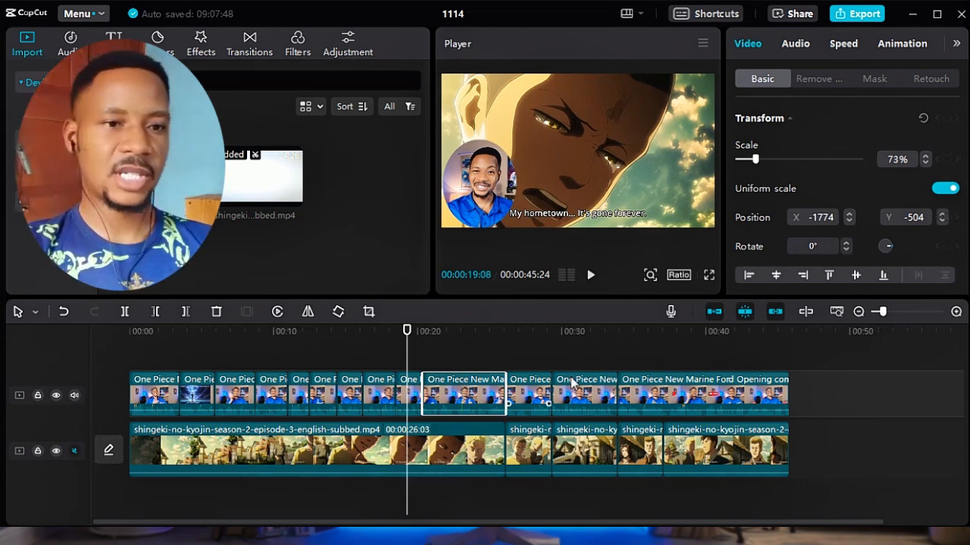
Undo the recent splits on both tracks and the last repositioning of the facecam, and deselect the clip.
click(485, 332)
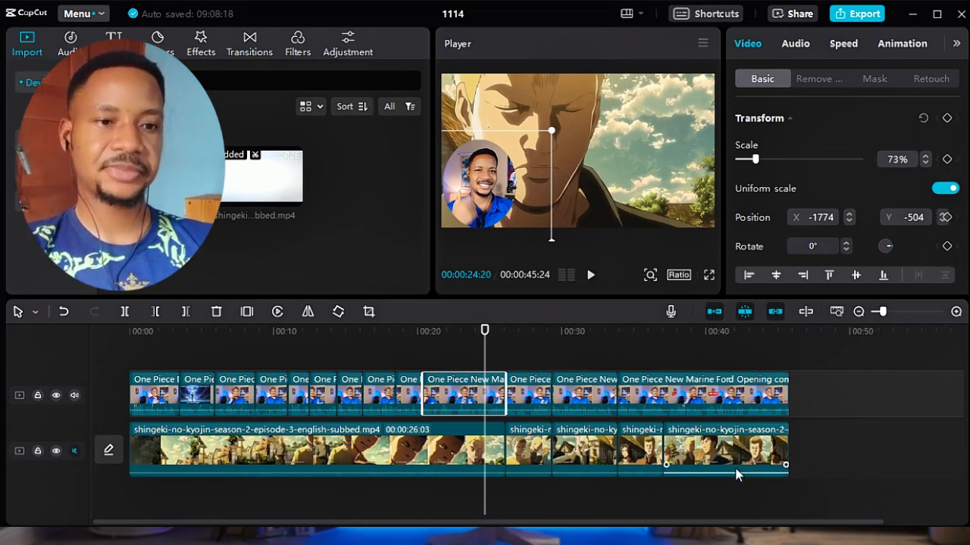
click(64, 312)
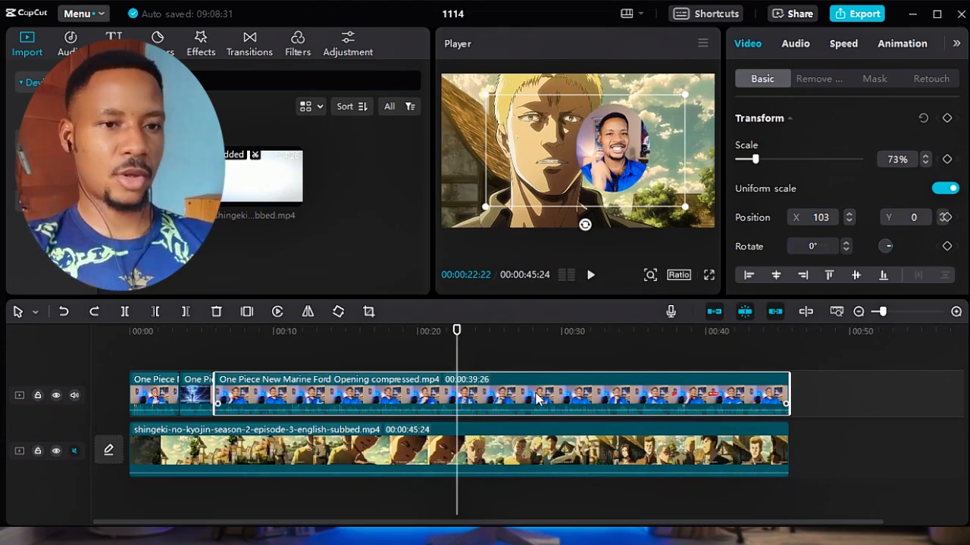
click(493, 356)
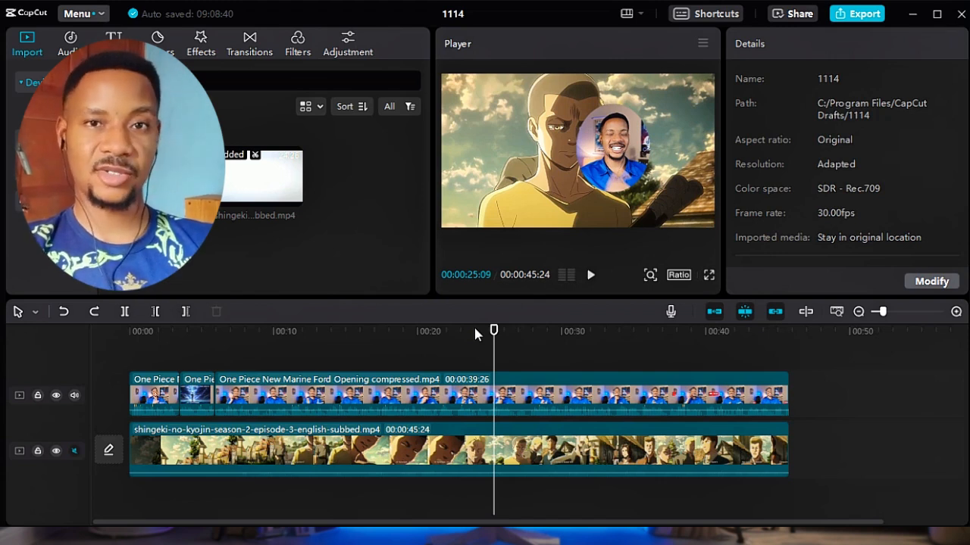
In split mode, split both tracks at about 00:00:19 and 00:00:23, and only the facecam clip at about 00:00:32, 00:00:36 and 00:00:37.
click(520, 332)
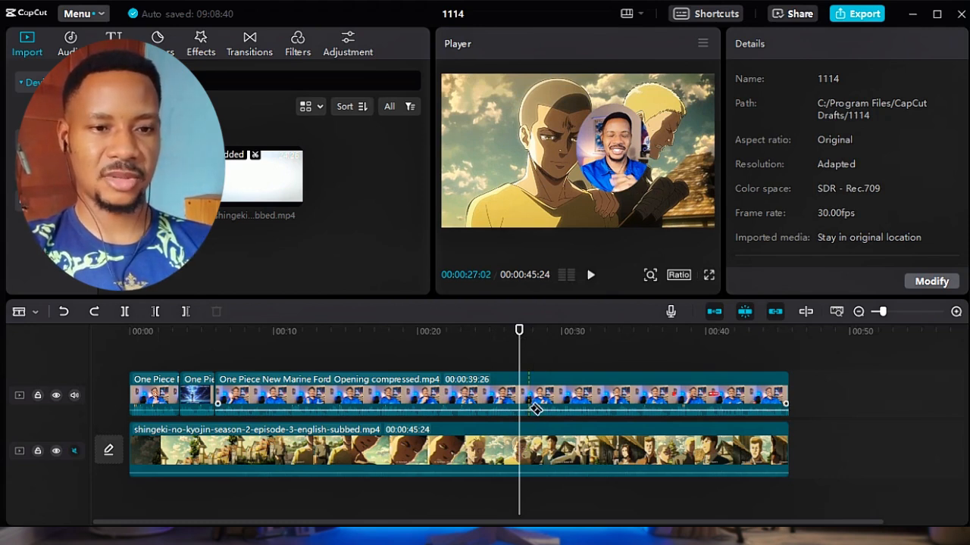
key(ctrl+shift+z)
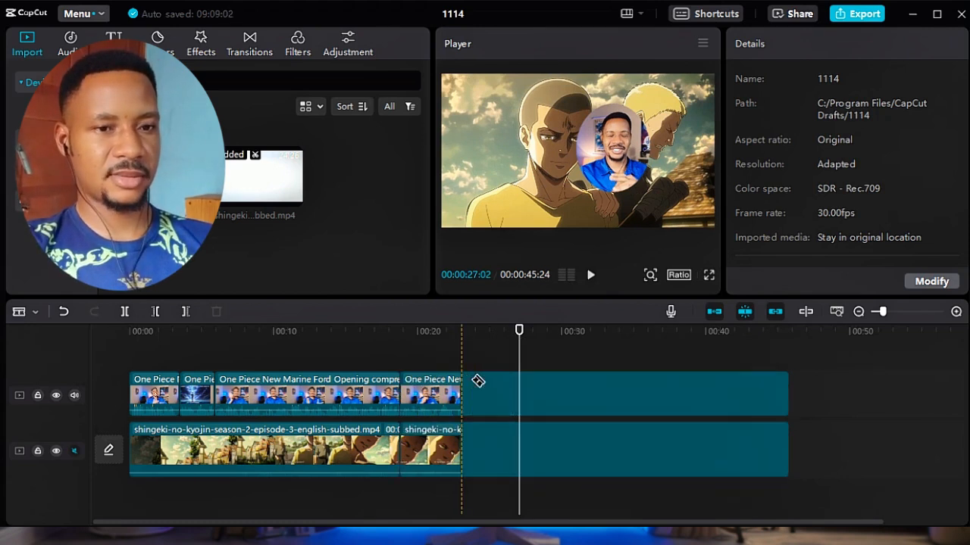
click(587, 390)
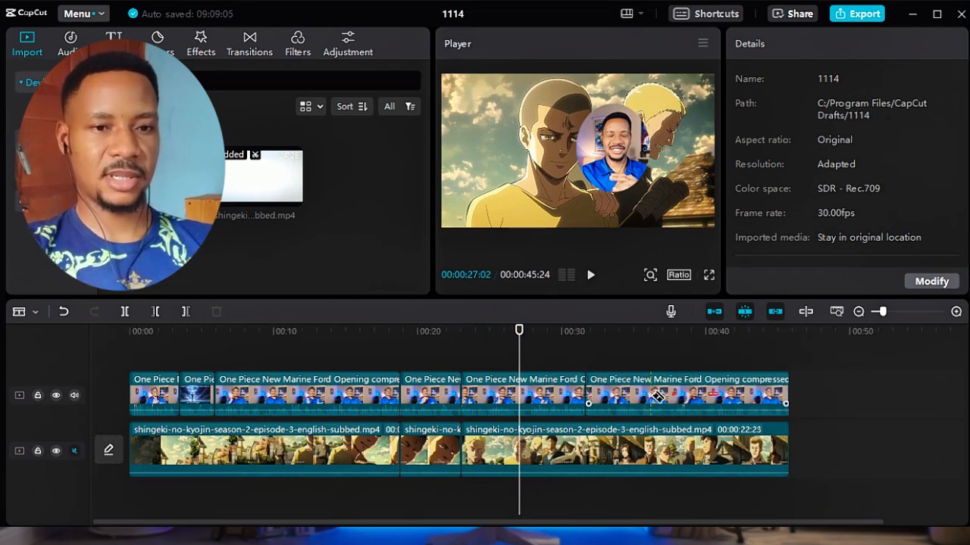
click(644, 394)
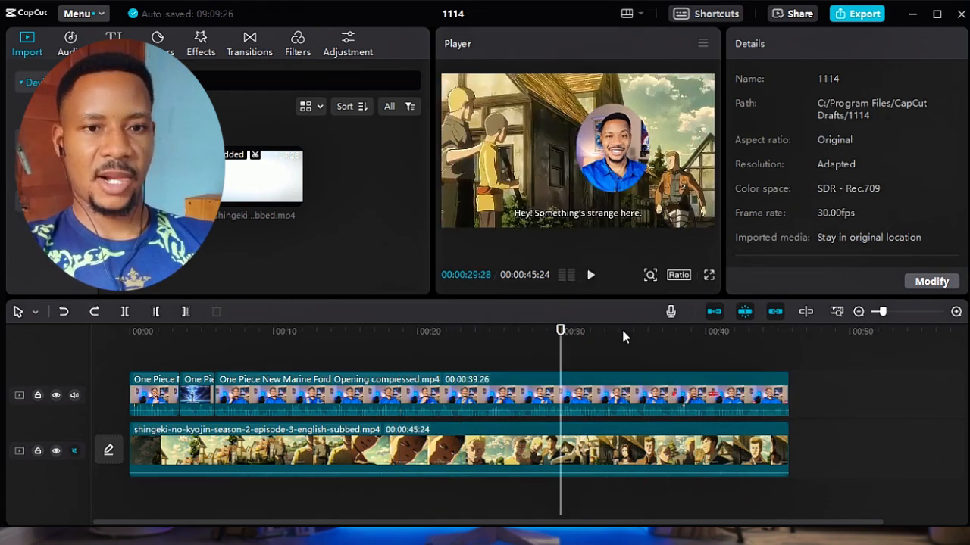
Undo the split-mode cuts and split only the anime clip on the main track at 00:00:38:23.
click(636, 332)
click(687, 331)
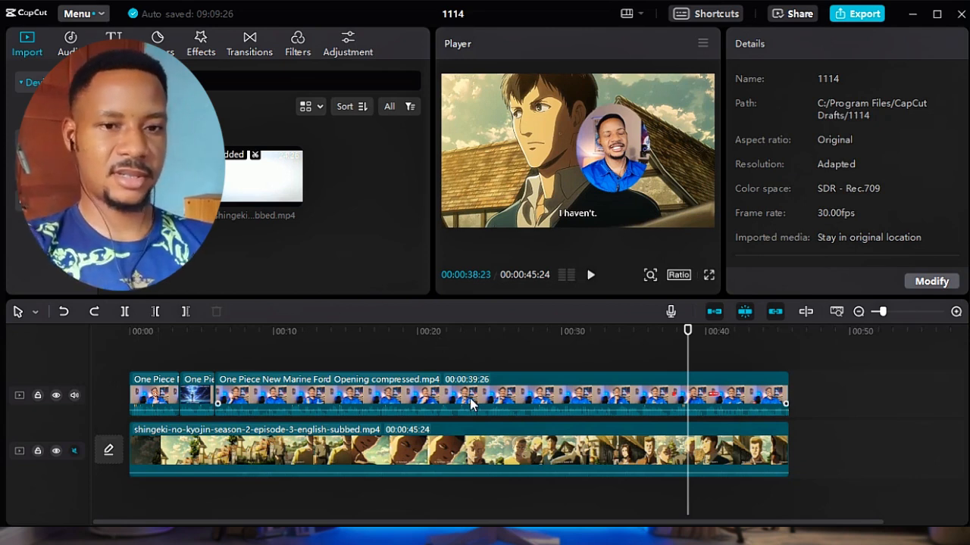
key(ctrl+b)
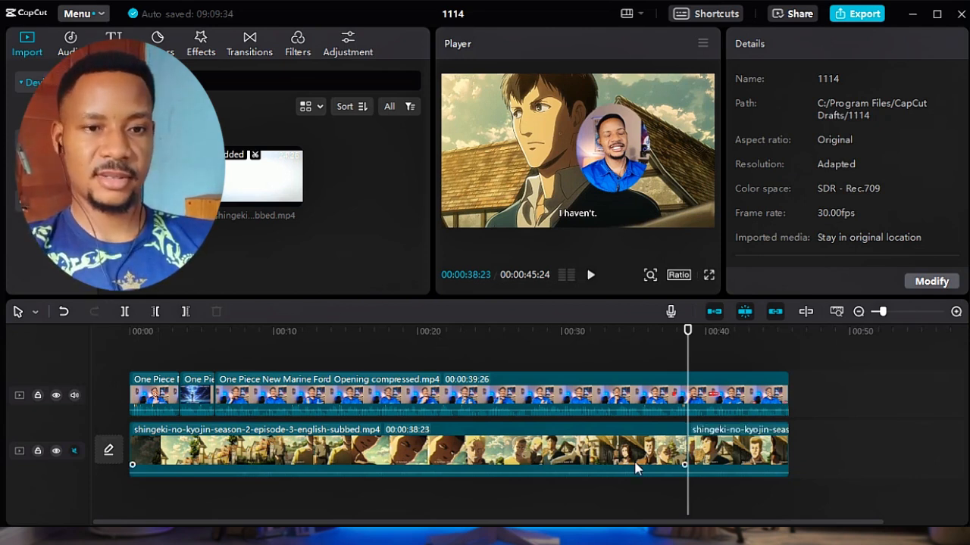
Replace the anime-only split at 00:00:38:23 with a split of the clips on both tracks.
key(ctrl+z)
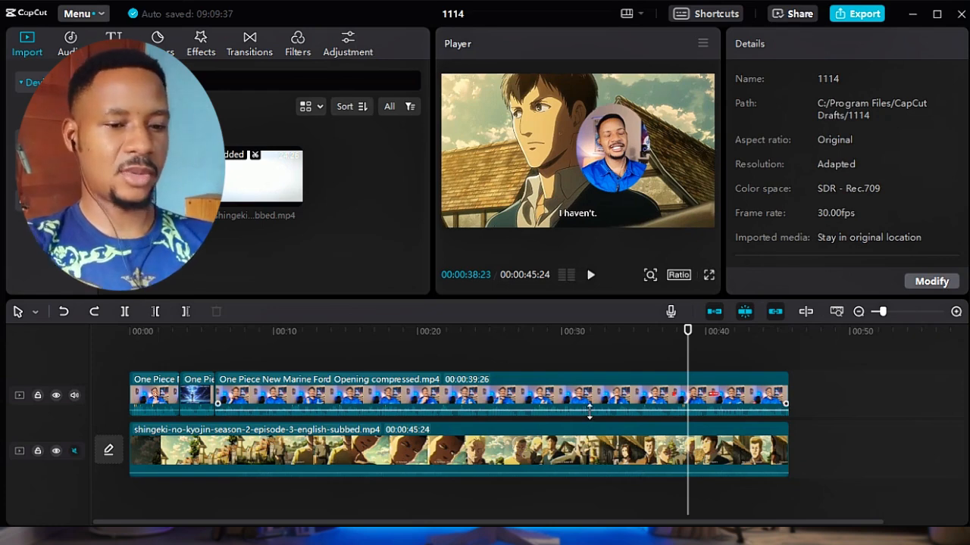
key(ctrl+b)
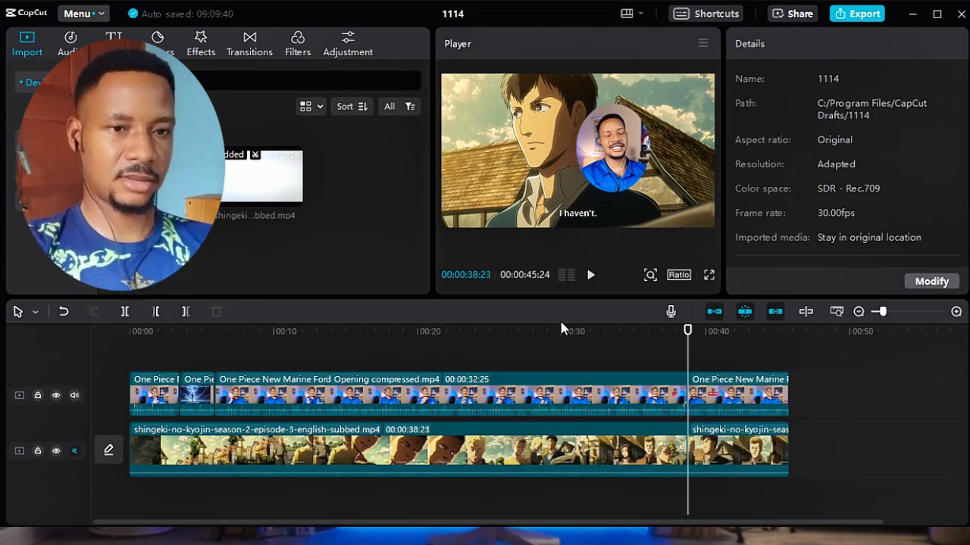
Split the clips on both tracks at 00:00:29:23 and 00:00:19:00, and undo both splits.
click(557, 331)
key(ctrl+b)
click(403, 331)
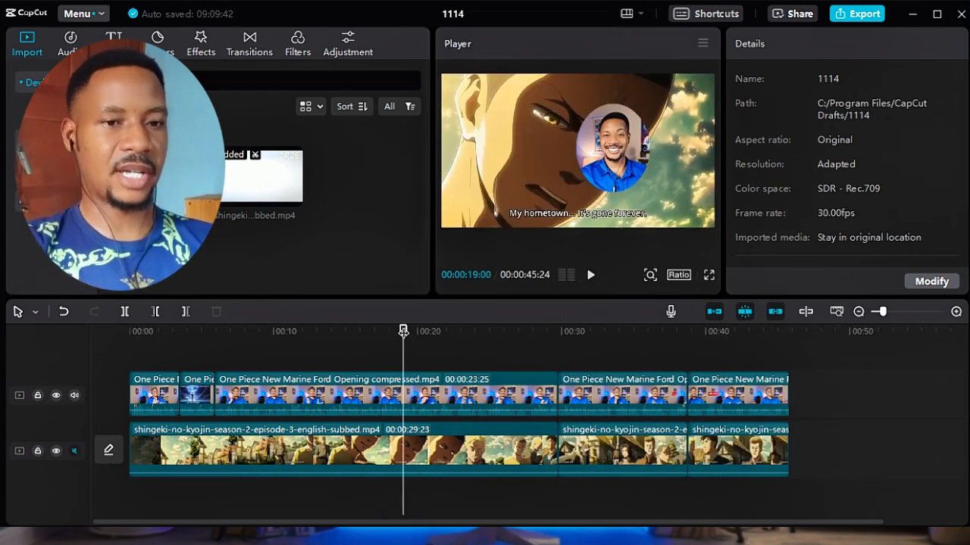
key(ctrl+b)
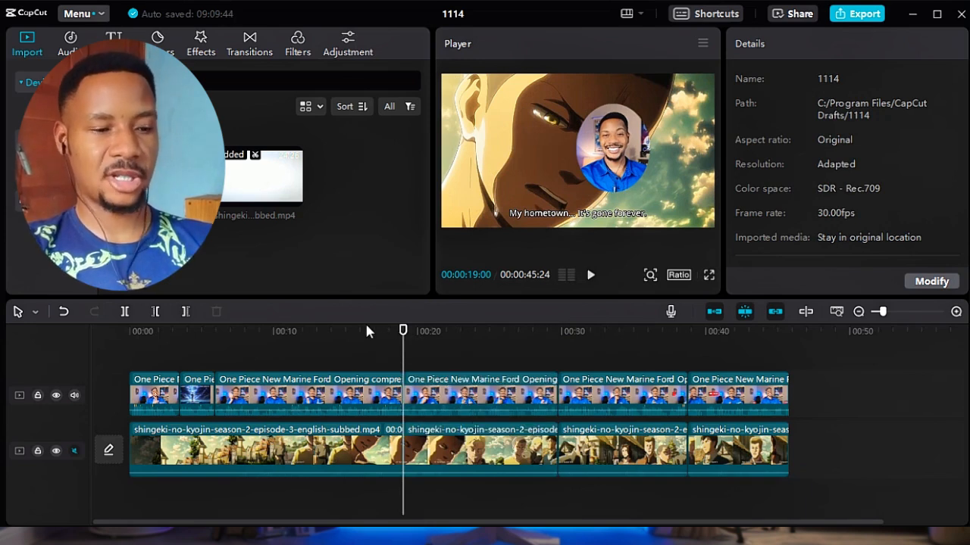
click(366, 331)
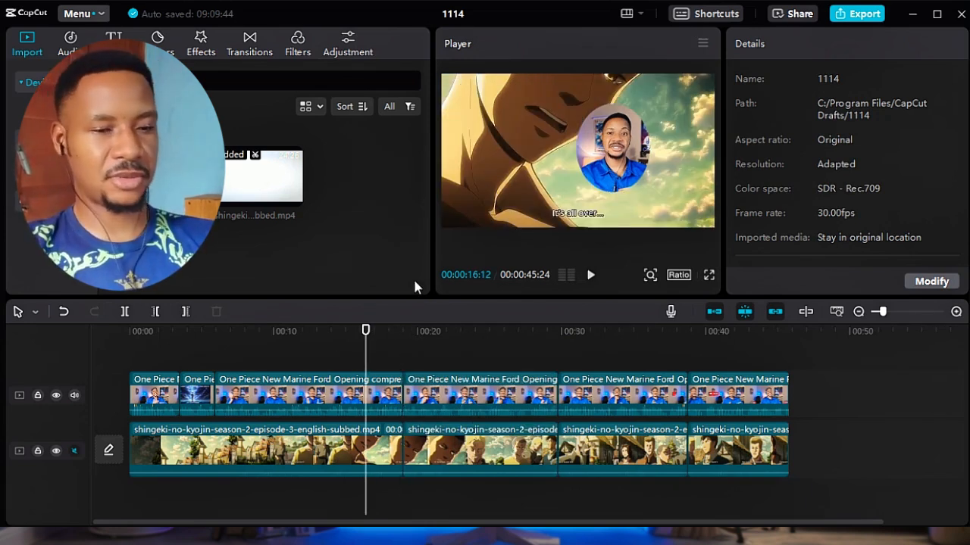
key(ctrl+z)
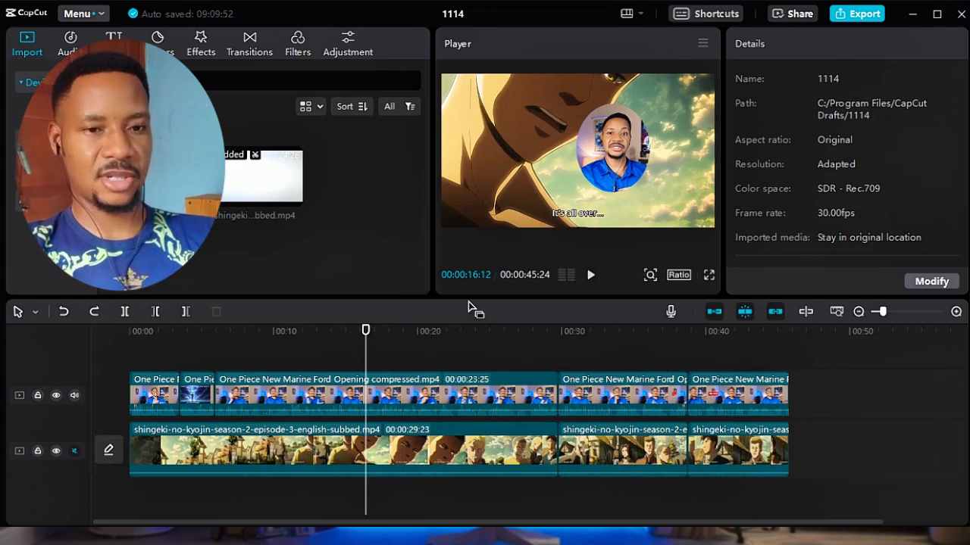
key(ctrl+z)
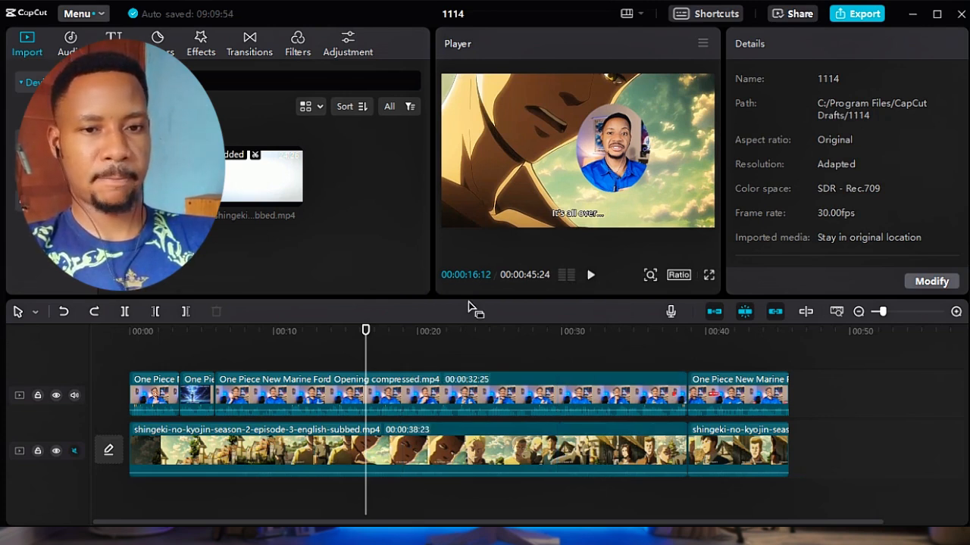